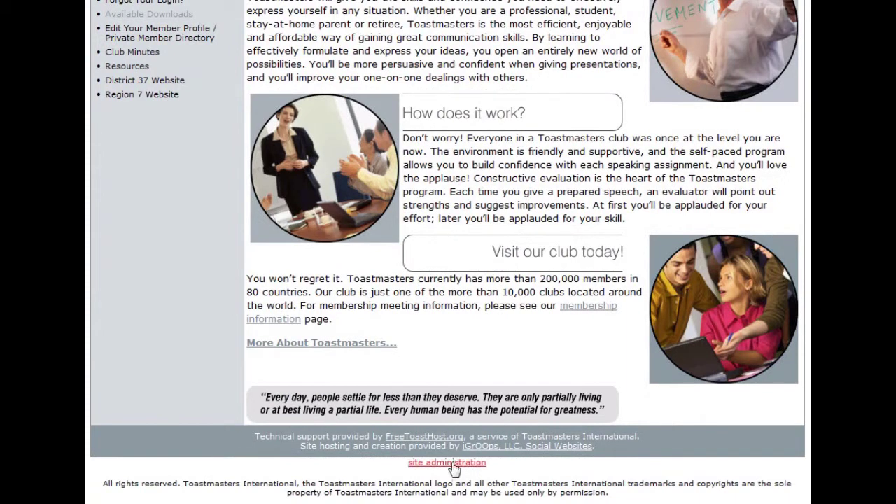
Step: Sign in to site administration with the webmaster user name and password
left_click(453, 464)
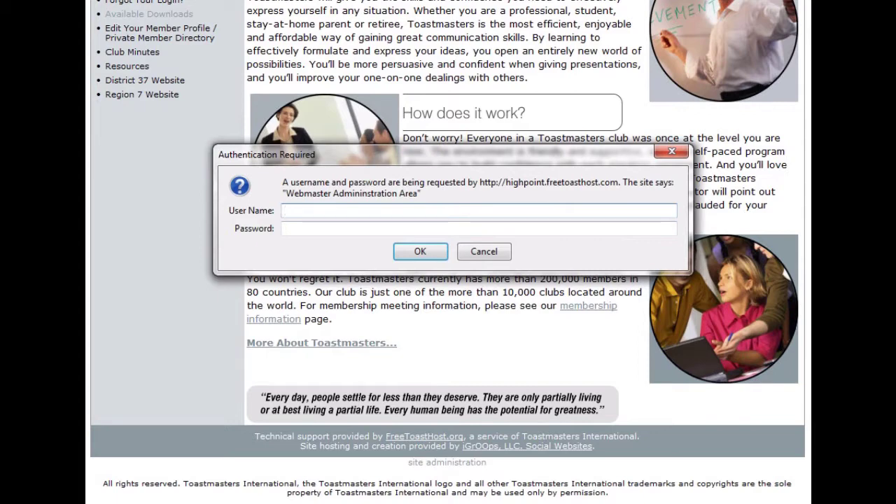
type("highpoin")
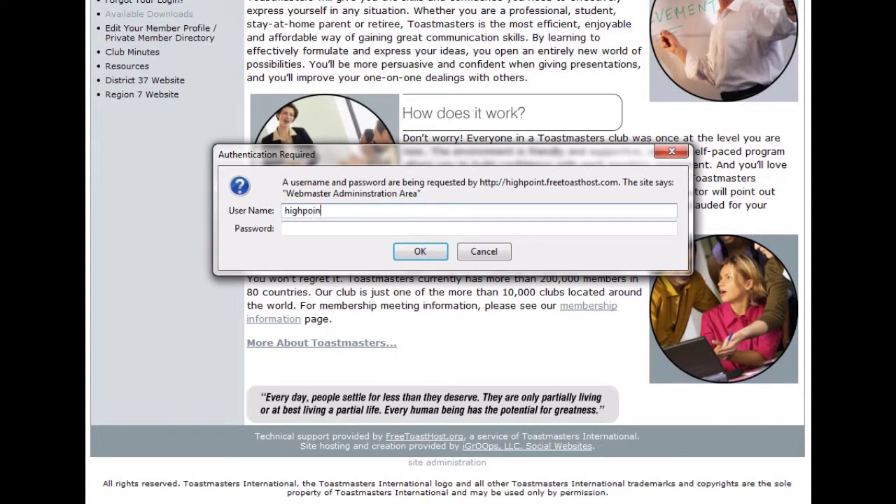
type("t")
key("Tab")
type("•••••••")
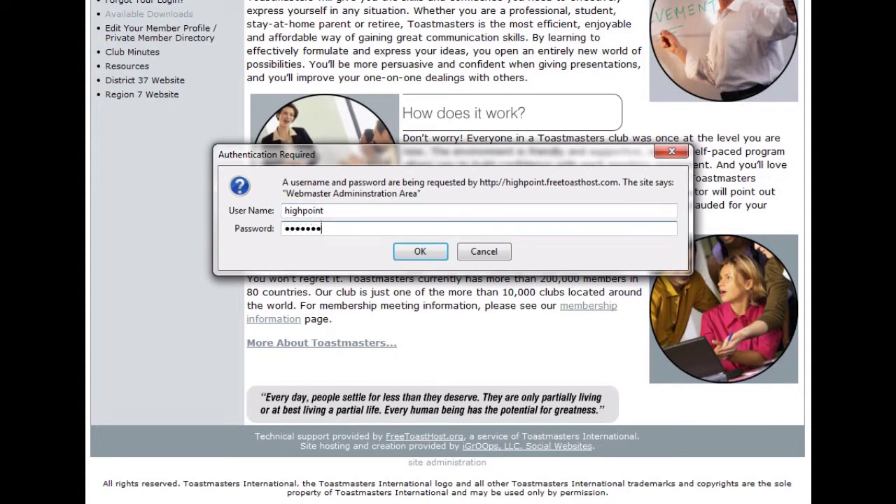
type("••")
key("Return")
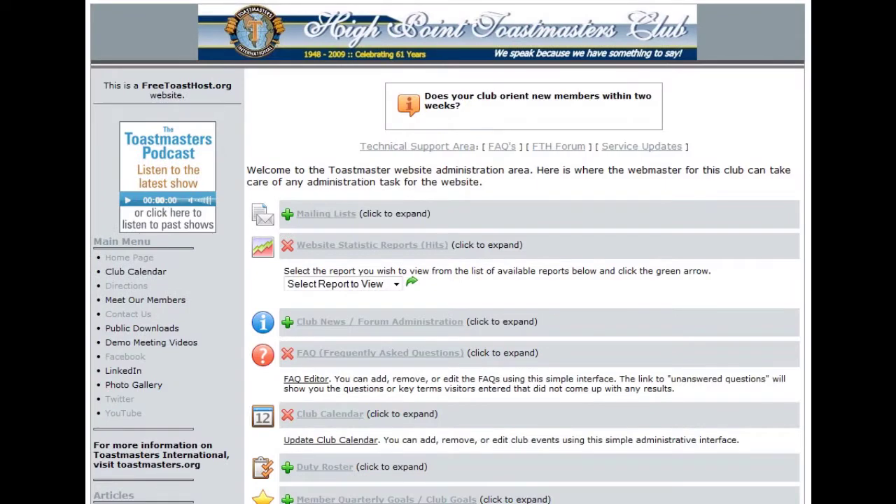
Step: Expand the Duty Roster section of the administration area
scroll(448, 252, "down", 5)
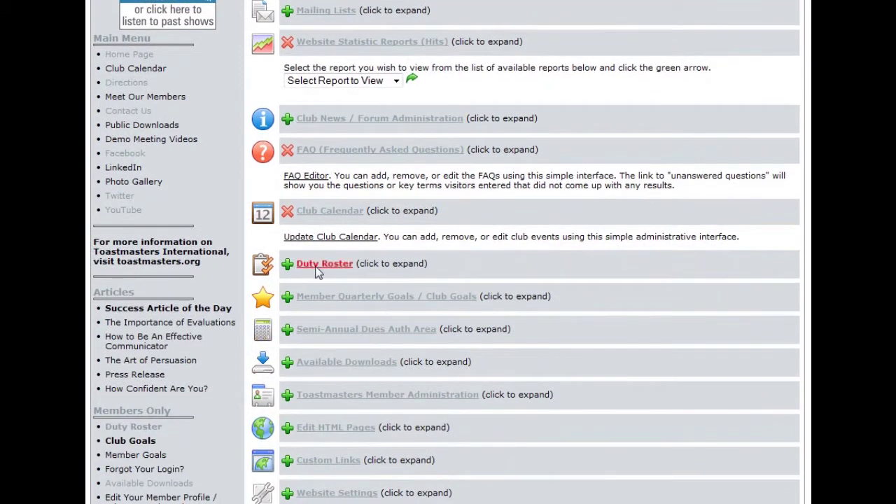
left_click(317, 266)
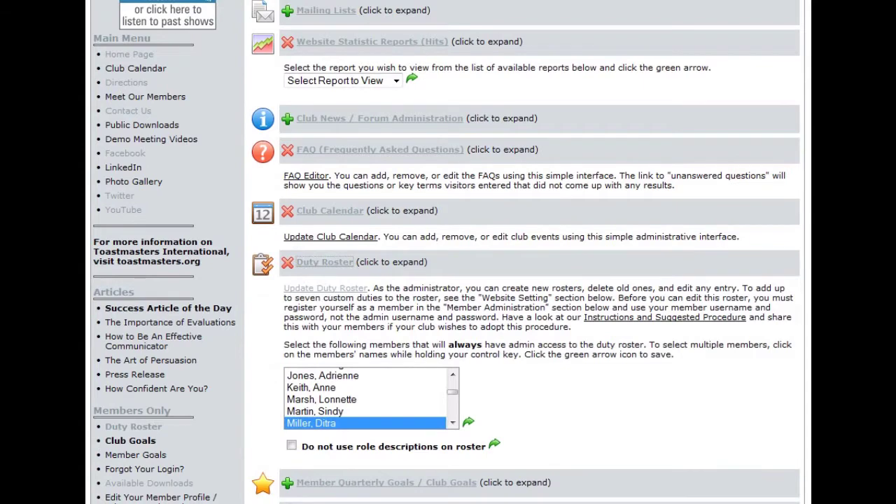
scroll(448, 279, "down", 3)
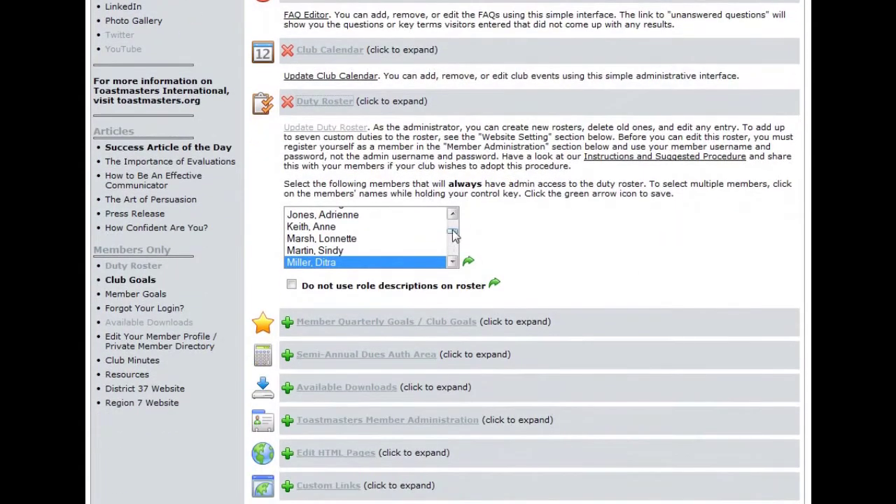
mouse_move(453, 236)
left_mouse_down()
mouse_move(452, 228)
mouse_move(453, 237)
left_mouse_up()
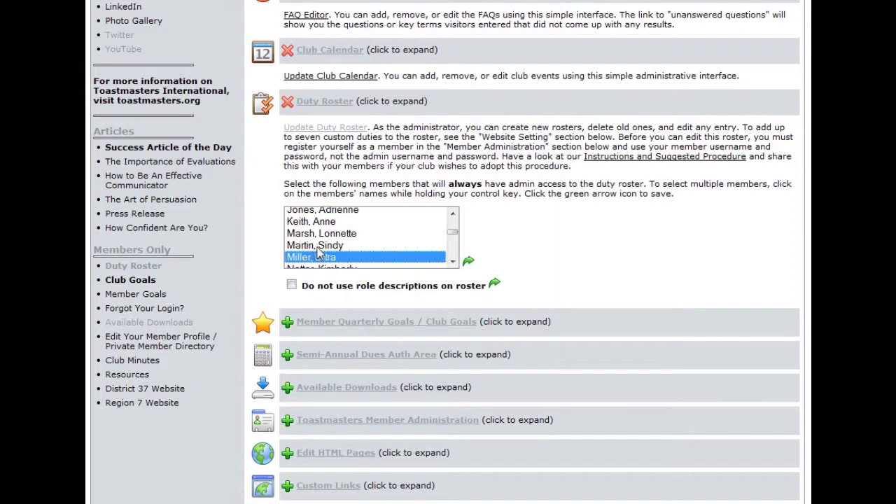
Step: Leave one member selected in the always-admin roster list and save the access
left_click(319, 246, "ctrl")
left_click(325, 236, "ctrl")
left_click(322, 222, "ctrl")
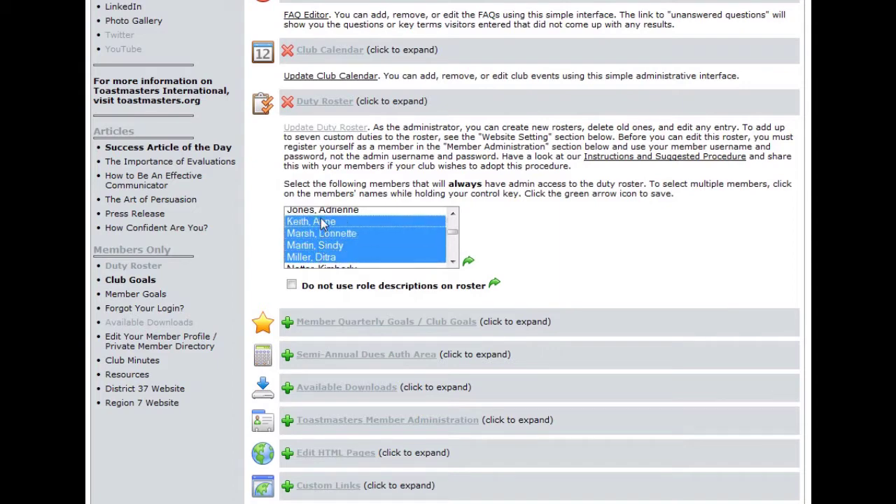
left_click(320, 211, "ctrl")
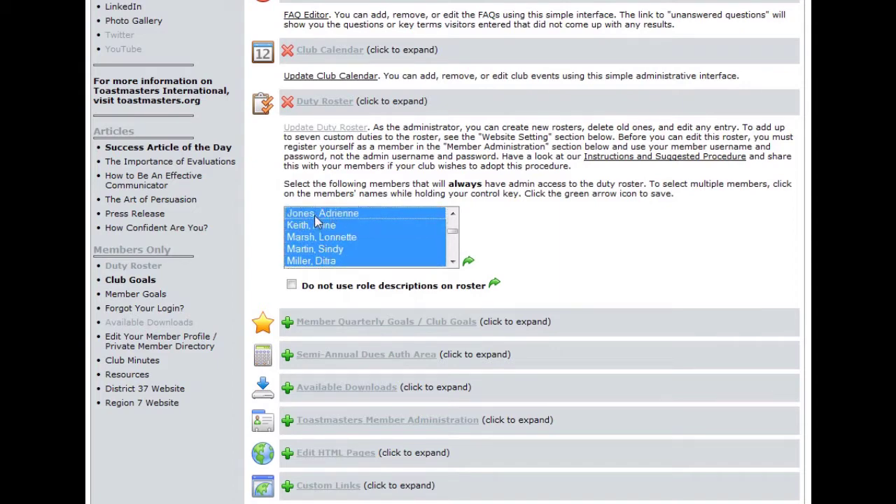
left_click(314, 214, "ctrl")
left_click(317, 225, "ctrl")
left_click(319, 237, "ctrl")
left_click(321, 249, "ctrl")
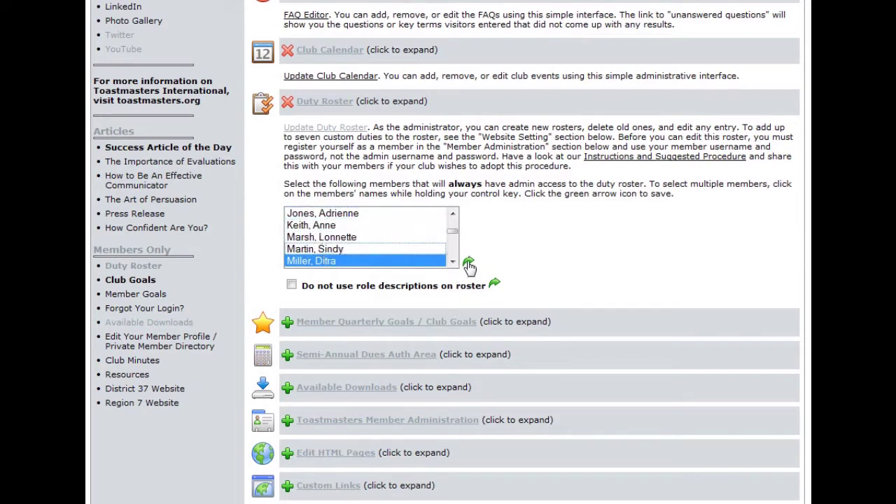
left_click(468, 263)
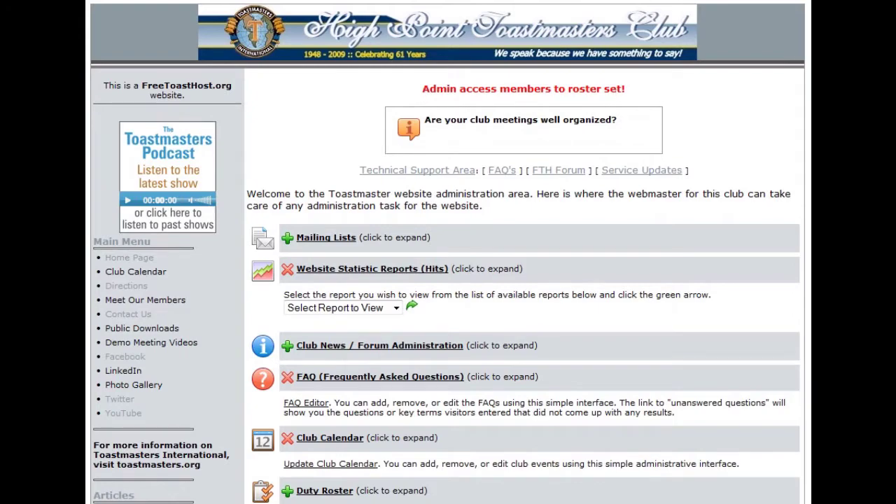
Step: Open the members' Duty Roster and sign in with the member's user name and password
scroll(448, 252, "down", 5)
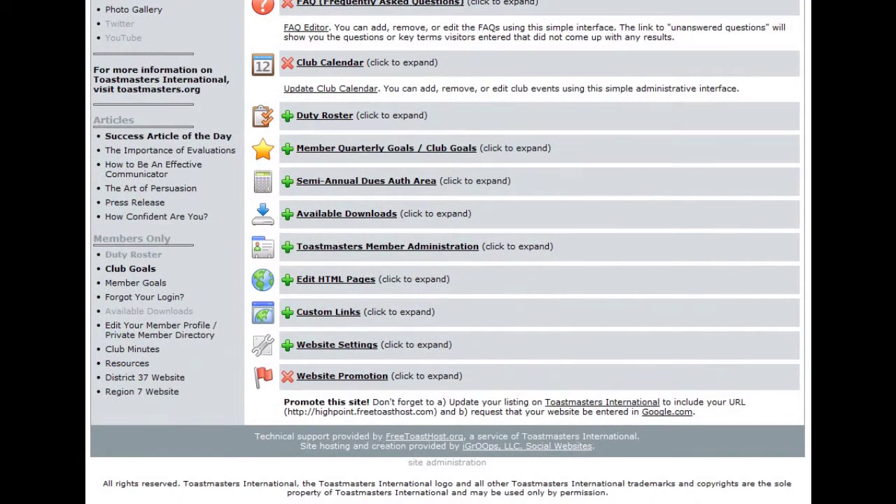
left_click(134, 256)
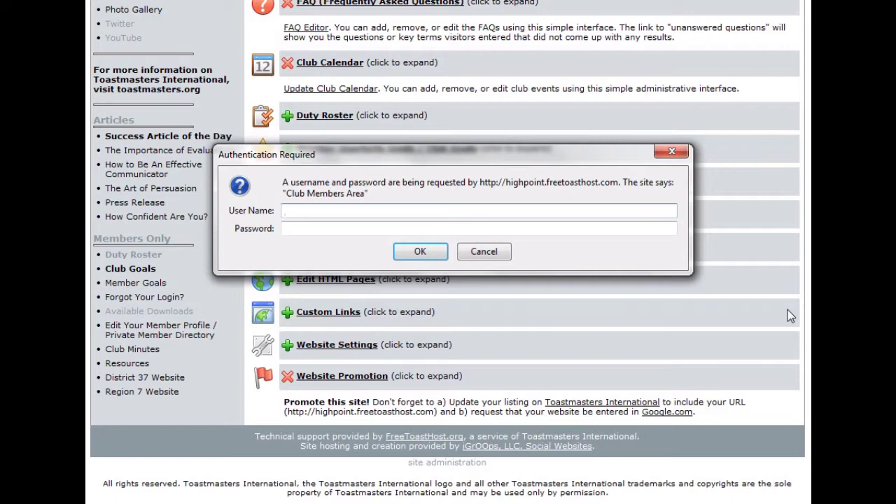
key("Tab")
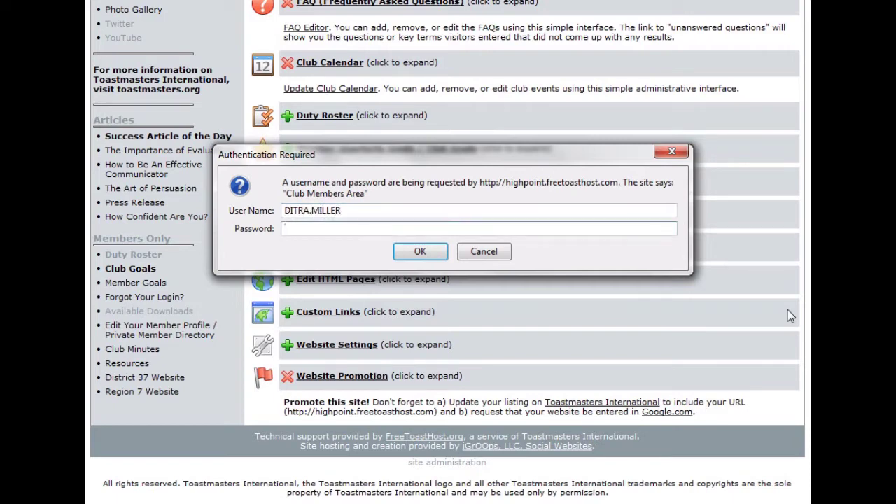
type("********")
key("Return")
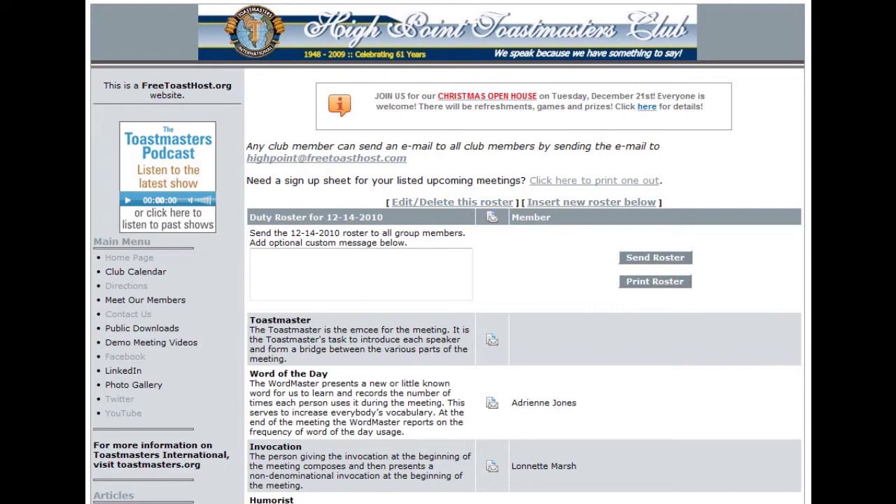
scroll(448, 280, "down", 3)
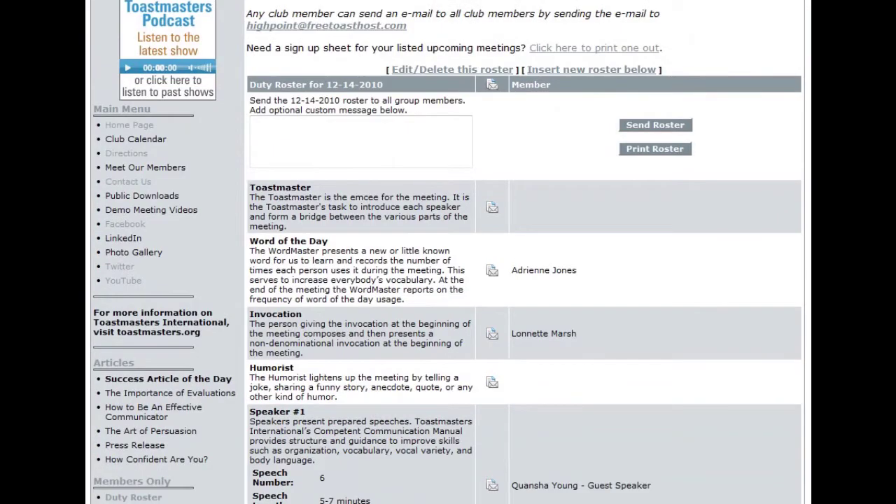
scroll(448, 280, "down", 1)
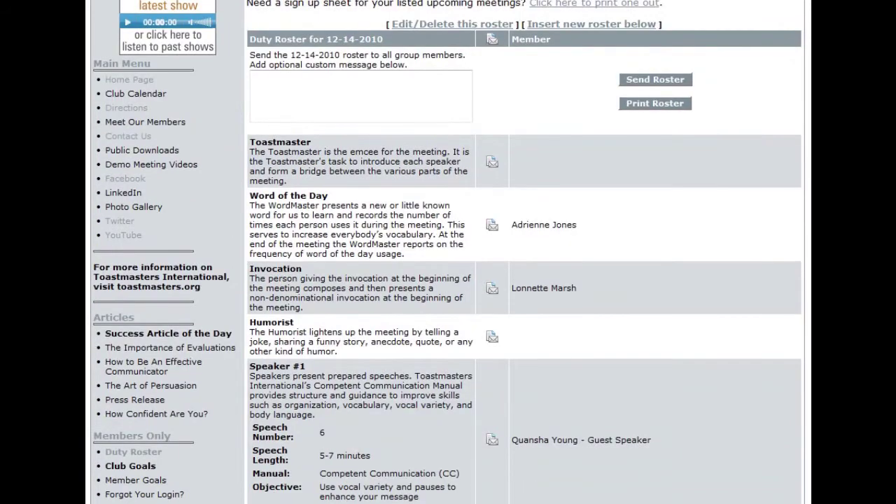
scroll(448, 280, "up", 4)
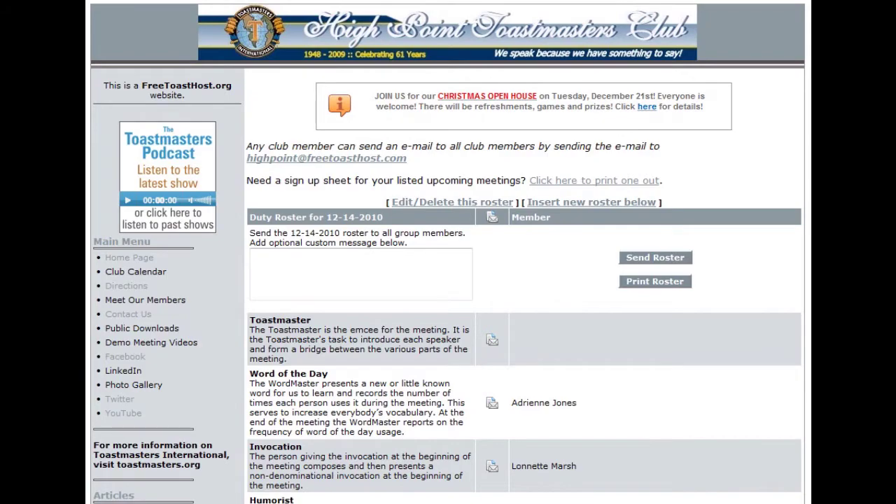
scroll(448, 280, "down", 4)
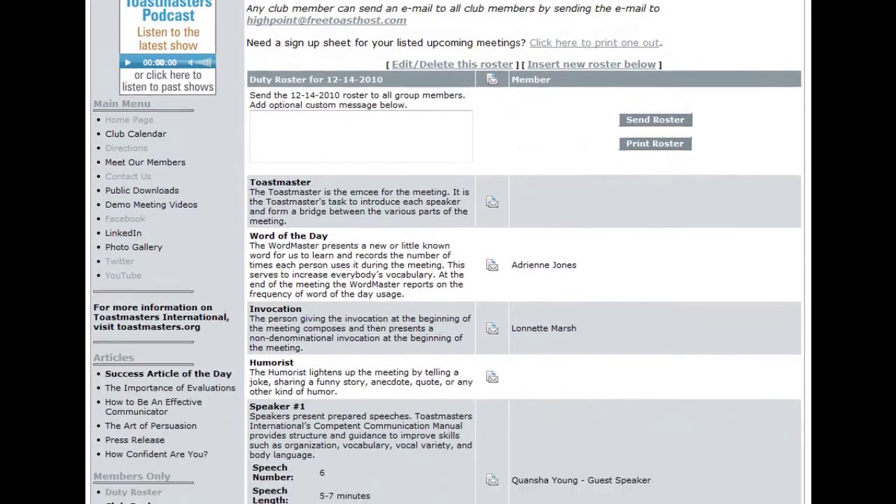
scroll(447, 280, "down", 10)
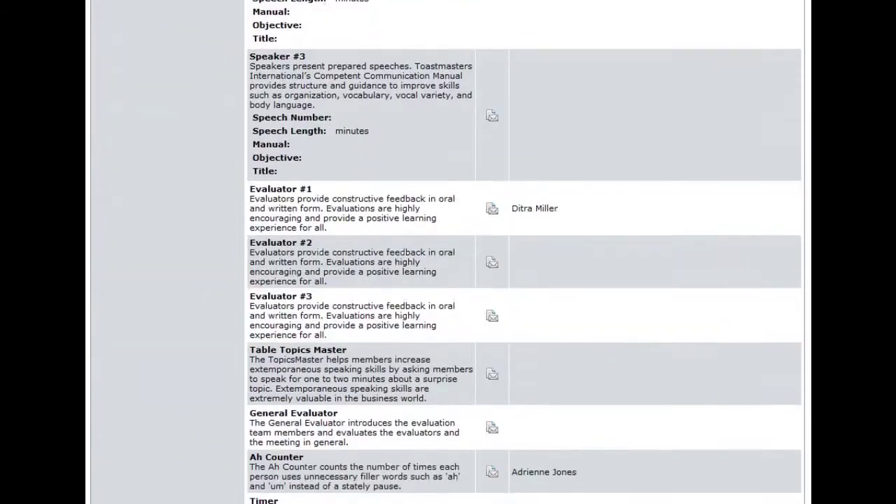
scroll(524, 280, "down", 20)
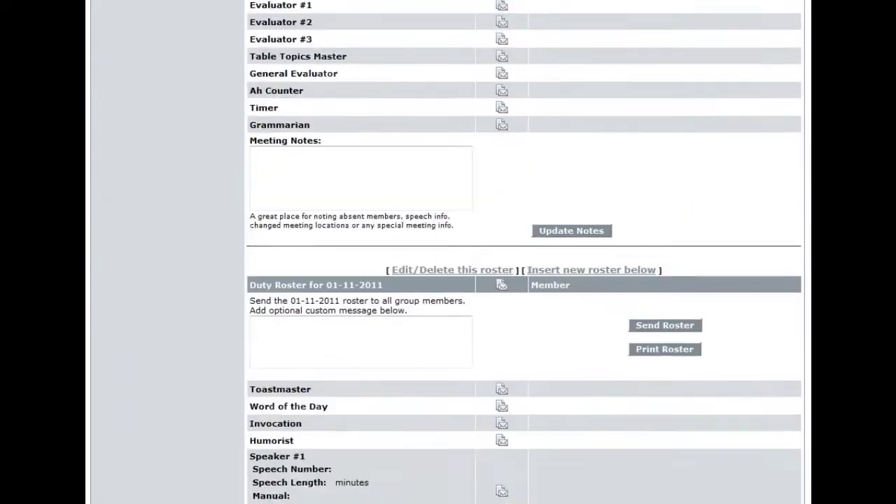
scroll(523, 280, "down", 15)
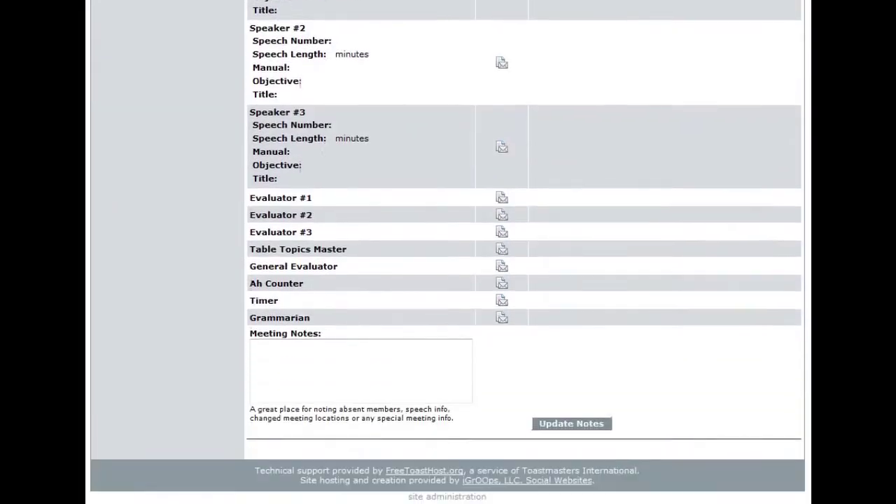
scroll(524, 280, "up", 5)
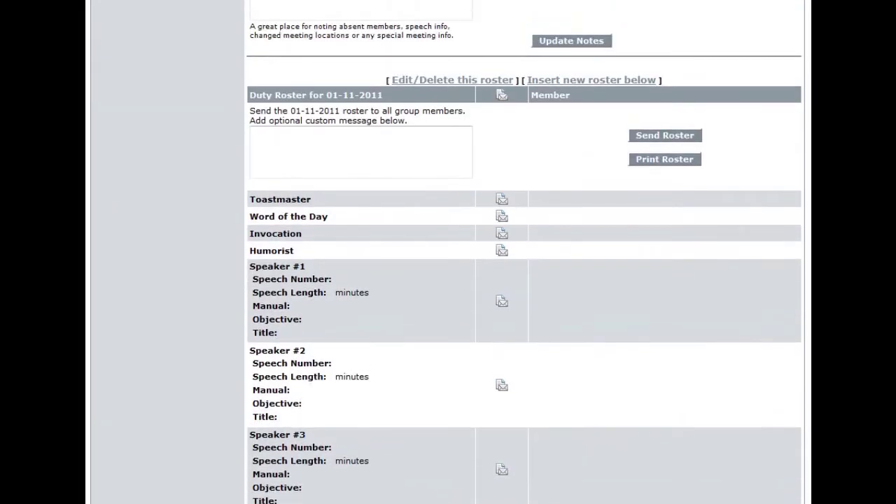
left_click_drag(249, 96, 390, 91)
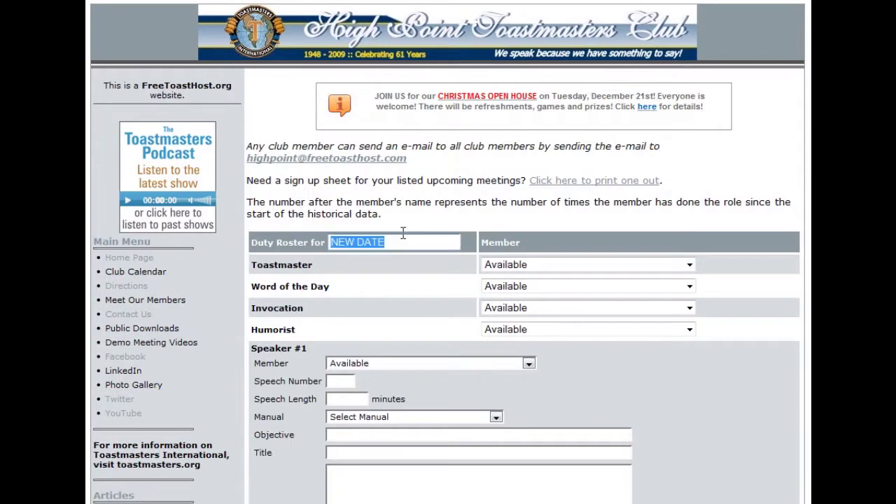
Step: Replace the new roster's placeholder date with 01-18-2011
left_click_drag(400, 240, 322, 235)
type("01")
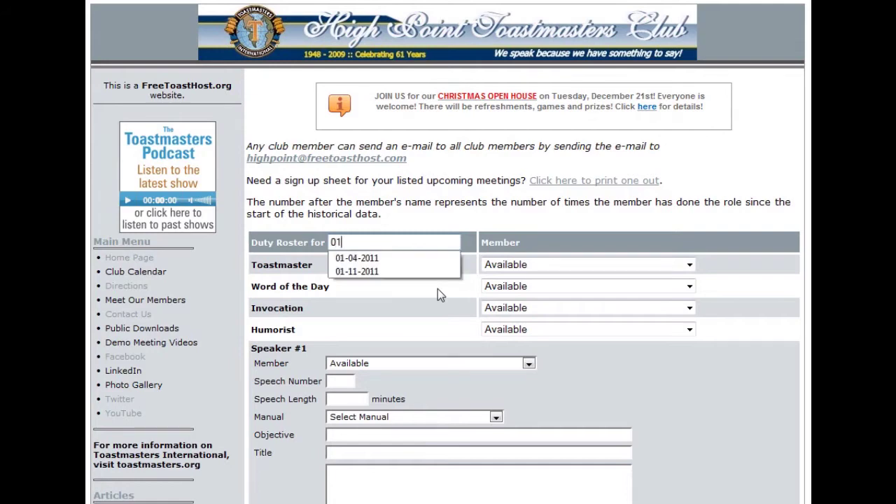
type("-1")
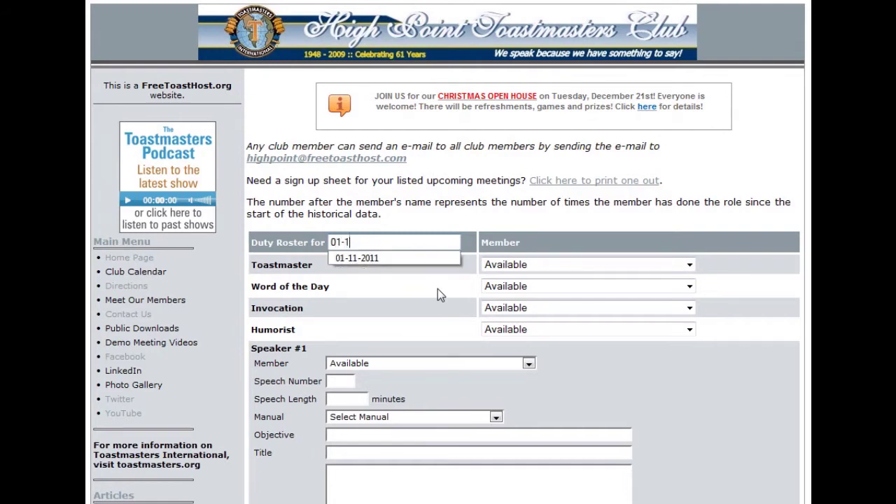
type("8-20")
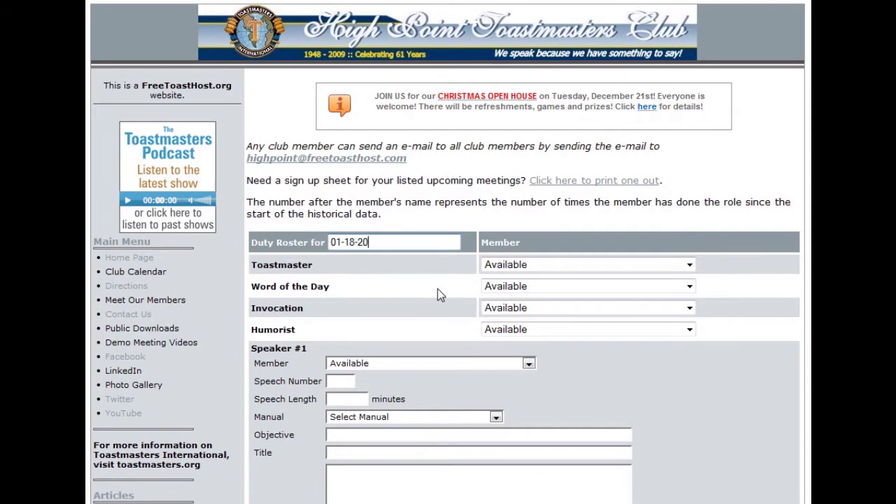
type("11")
key("Tab")
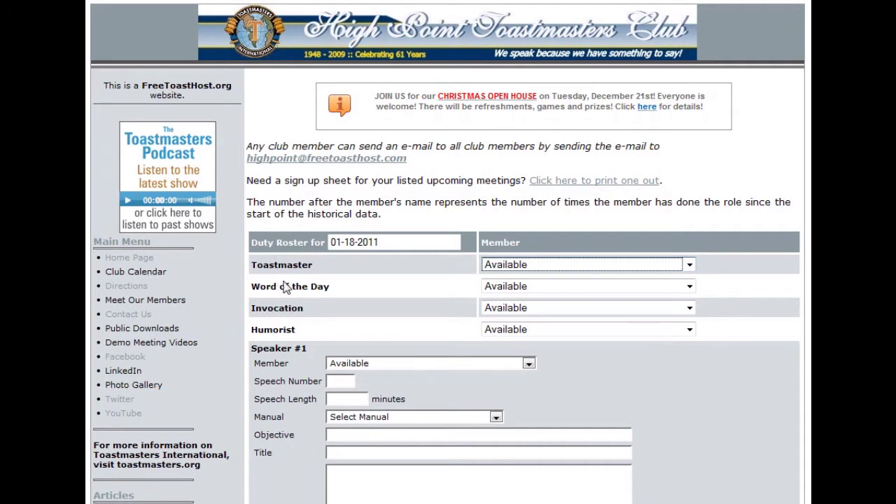
Step: Keep Toastmaster as Available and save the 01-18-2011 roster with Update / Save Roster
left_click(689, 265)
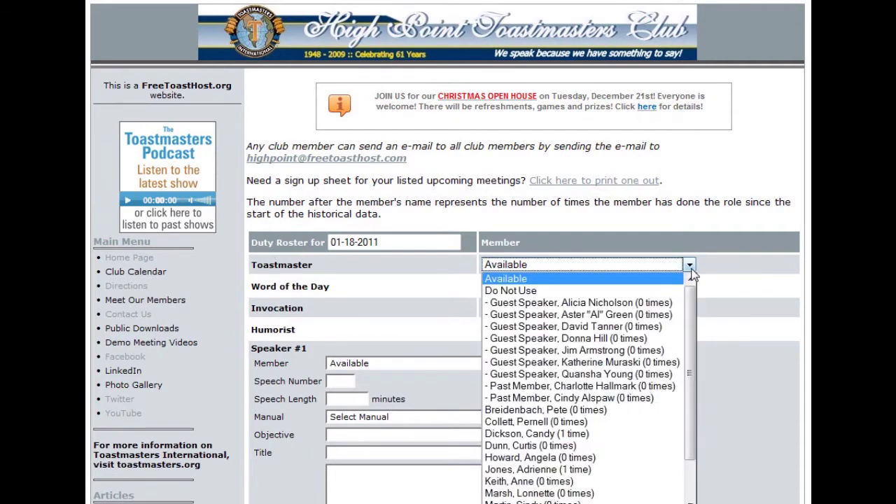
scroll(581, 371, "down", 2)
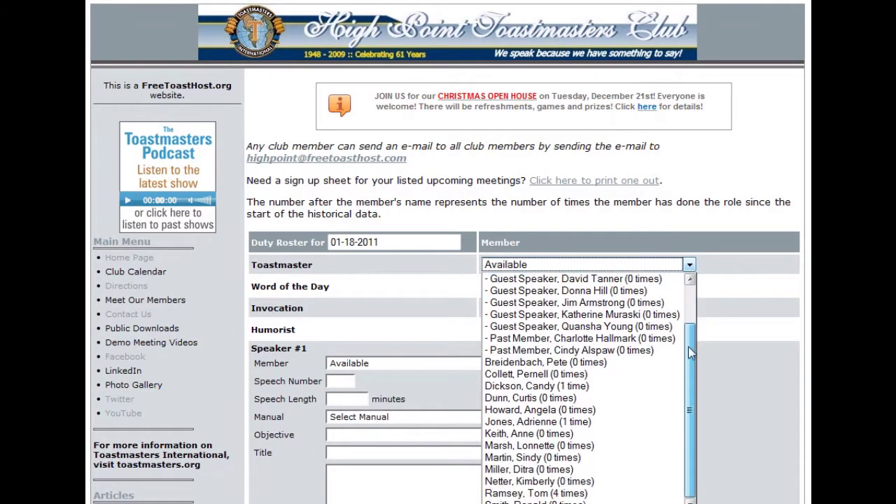
left_click(571, 370)
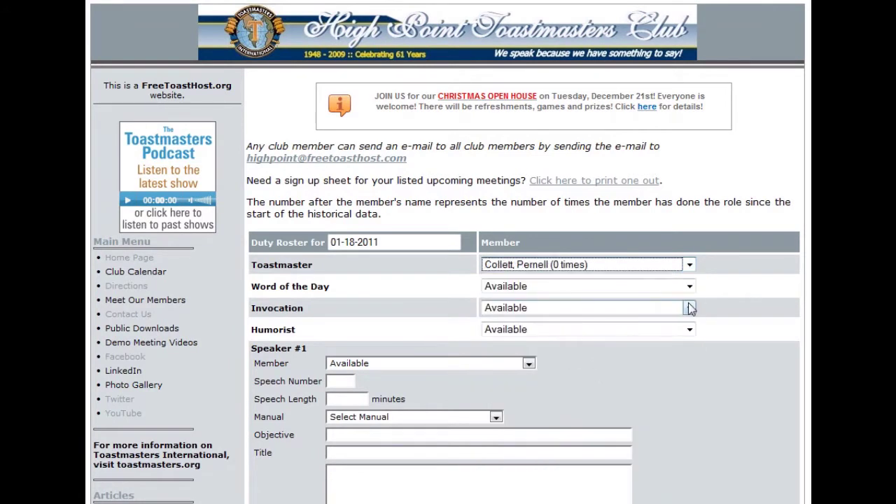
left_click(689, 265)
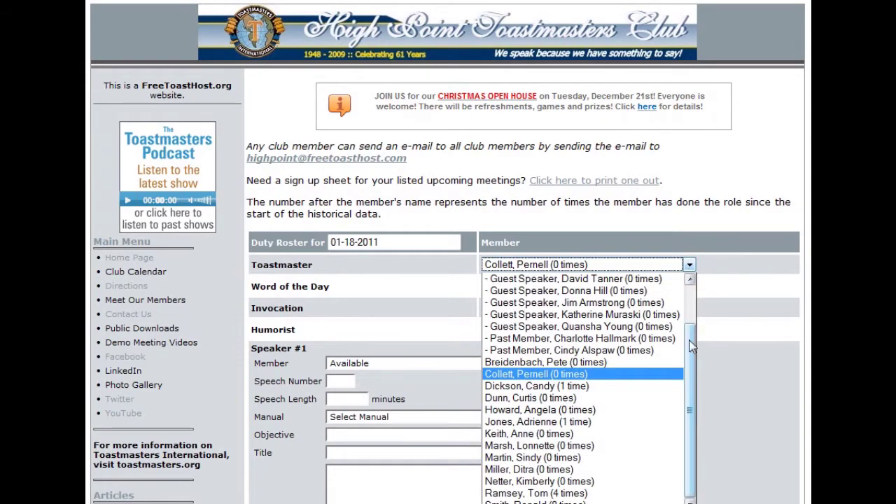
scroll(658, 315, "up", 2)
left_click(658, 280)
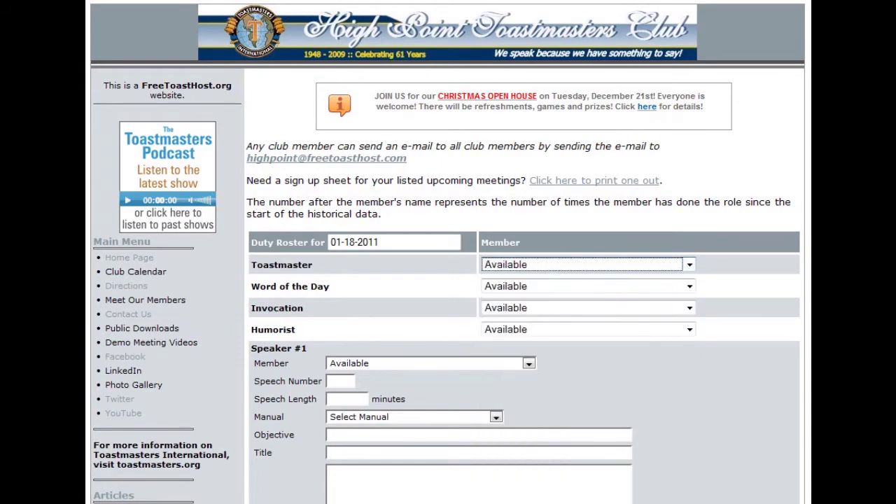
scroll(525, 280, "down", 8)
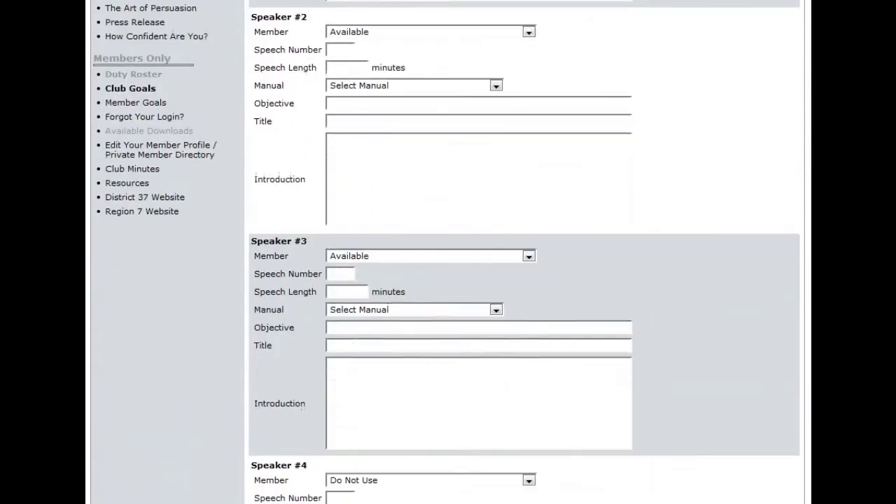
scroll(525, 280, "down", 9)
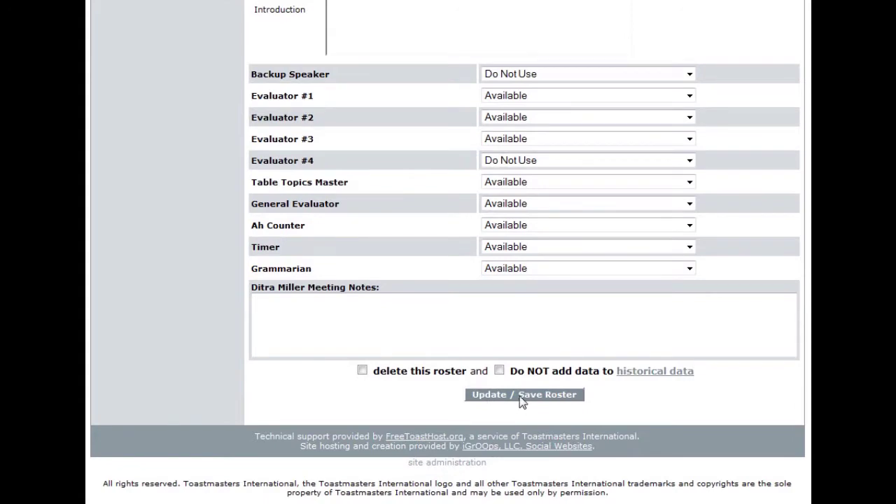
left_click(522, 400)
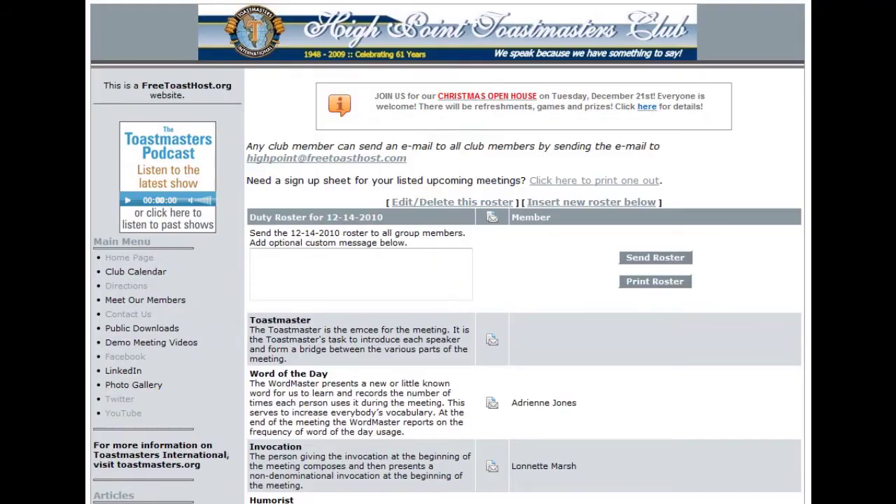
Step: Scroll the roster page past the 01-18-2011 roster down to the site administration link
scroll(524, 350, "down", 20)
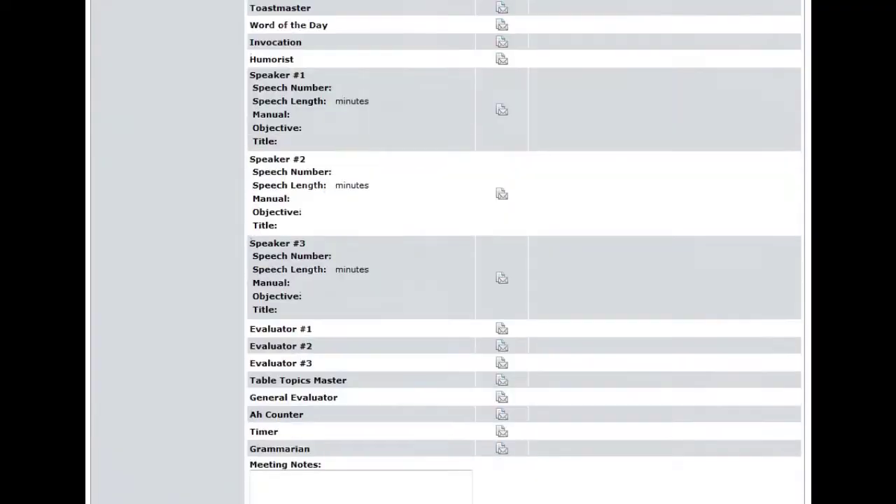
scroll(523, 280, "down", 3)
scroll(604, 52, "down", 7)
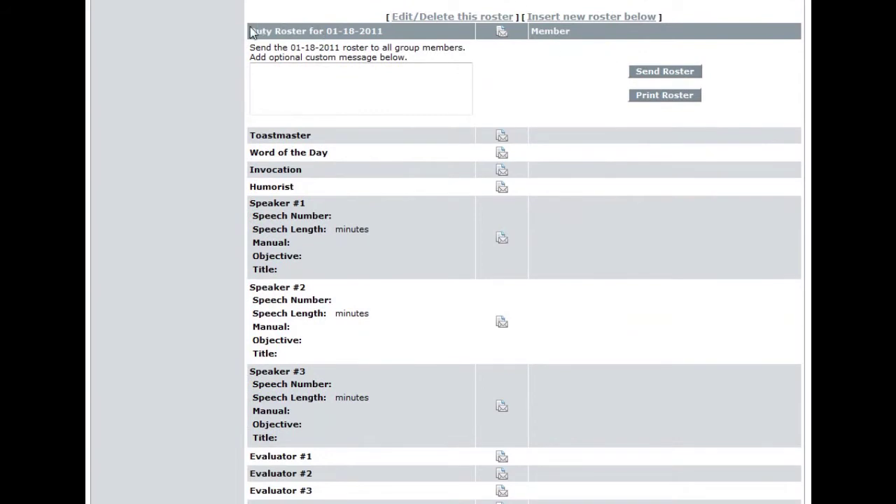
left_click_drag(249, 32, 392, 33)
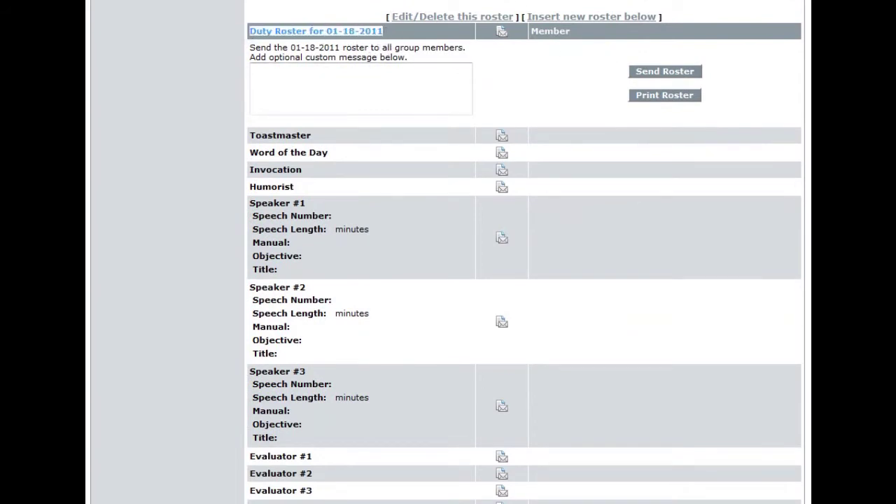
scroll(448, 280, "down", 4)
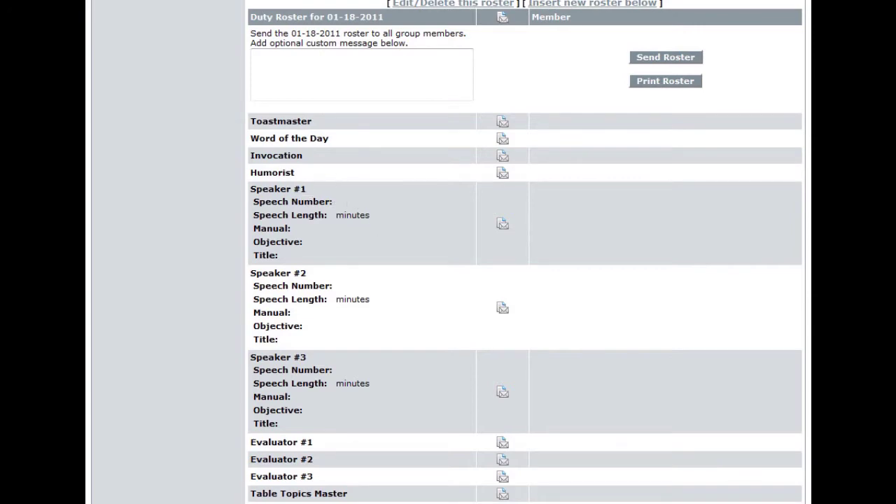
scroll(525, 252, "down", 3)
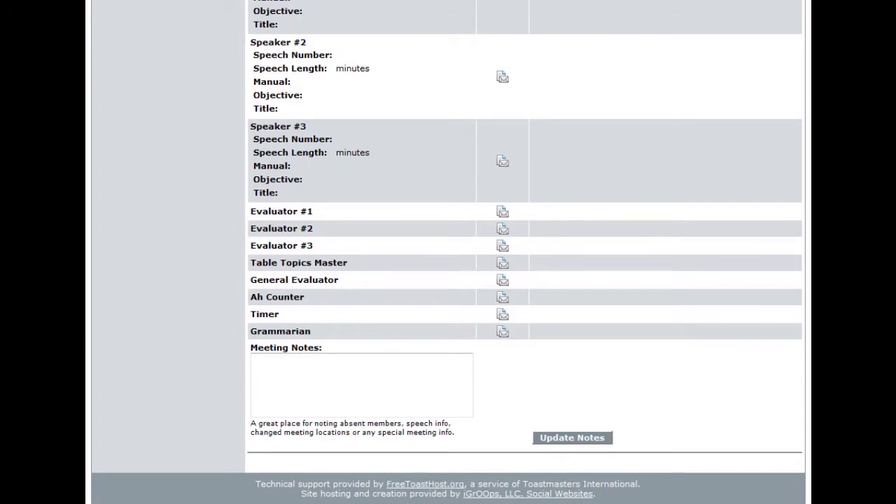
scroll(537, 483, "down", 1)
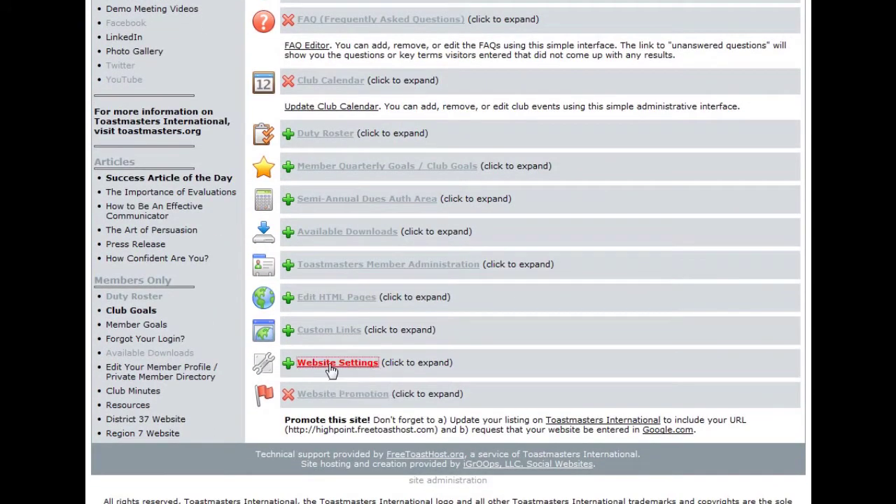
Step: Enter 'Listener' as Custom Roster Duty Title 1 in Website Settings
left_click(330, 365)
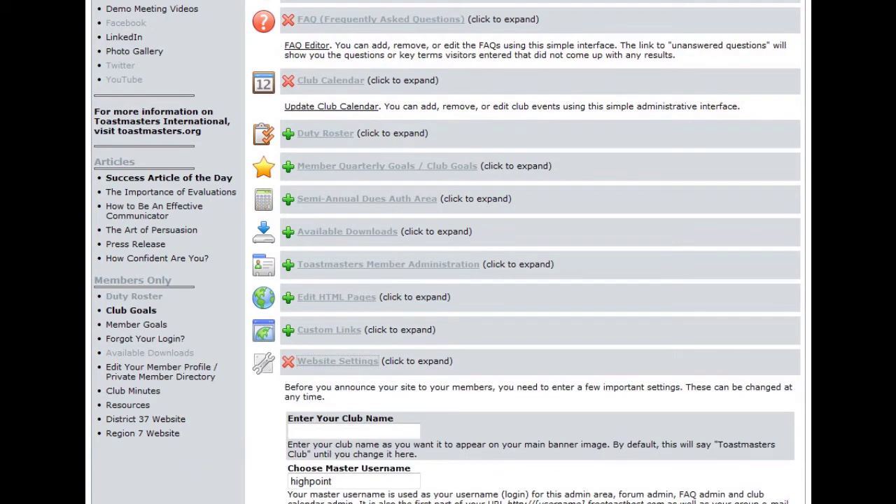
scroll(448, 252, "down", 7)
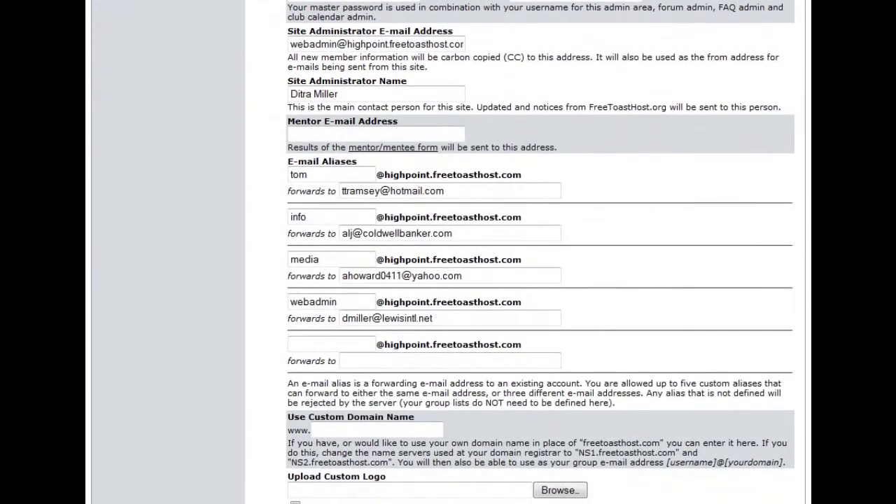
scroll(448, 252, "down", 6)
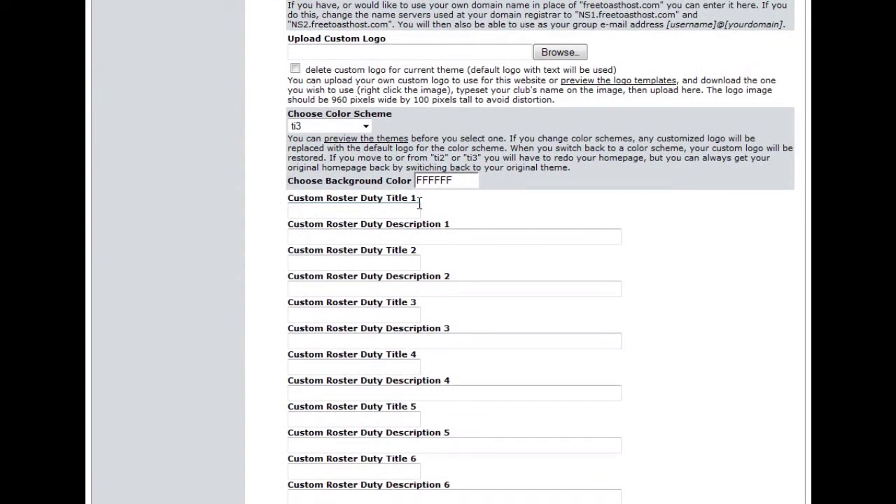
left_click(348, 214)
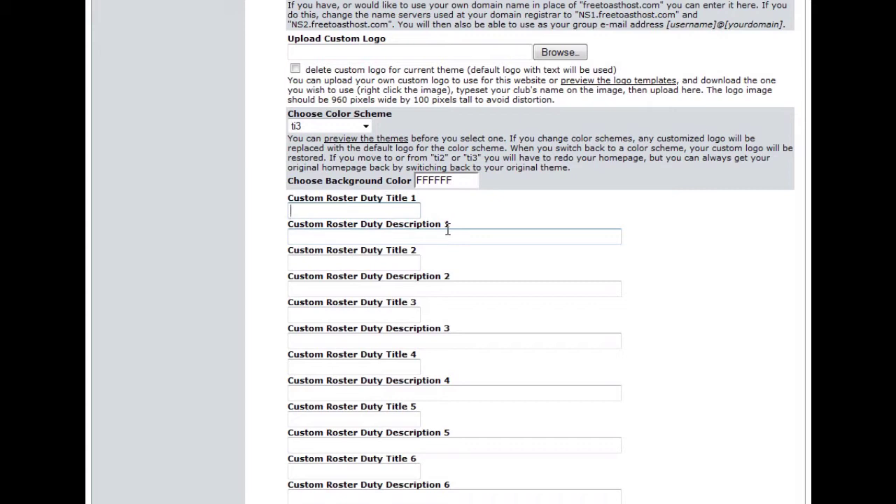
type("Lister")
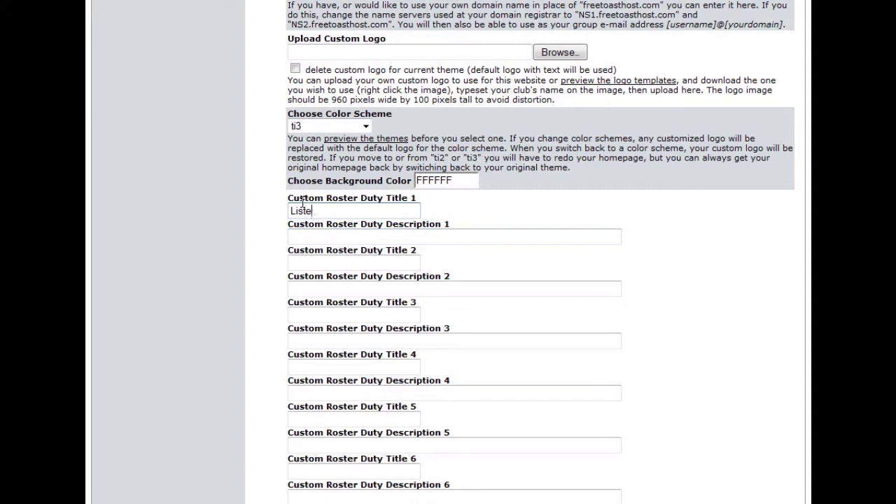
key("BackSpace")
type("ener")
Step: Describe it as 'The primary purpose of the listener is to sharpen observation skills.'
left_click(309, 233)
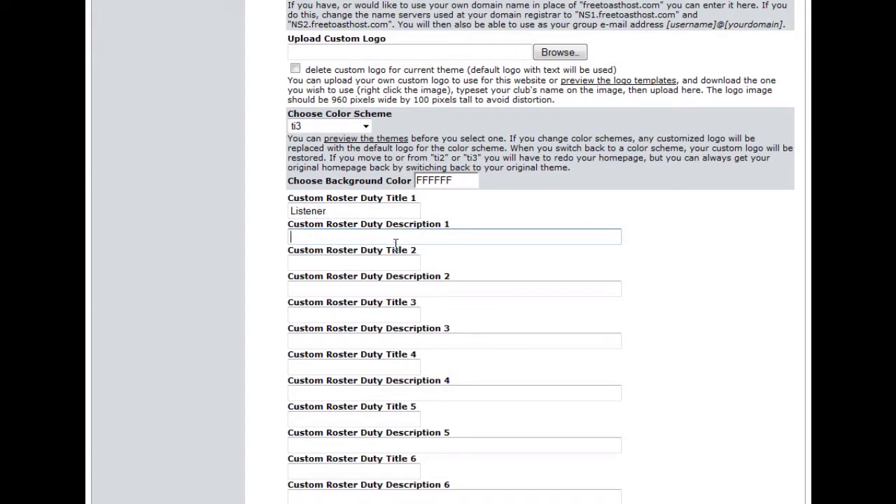
type("The primary purpo")
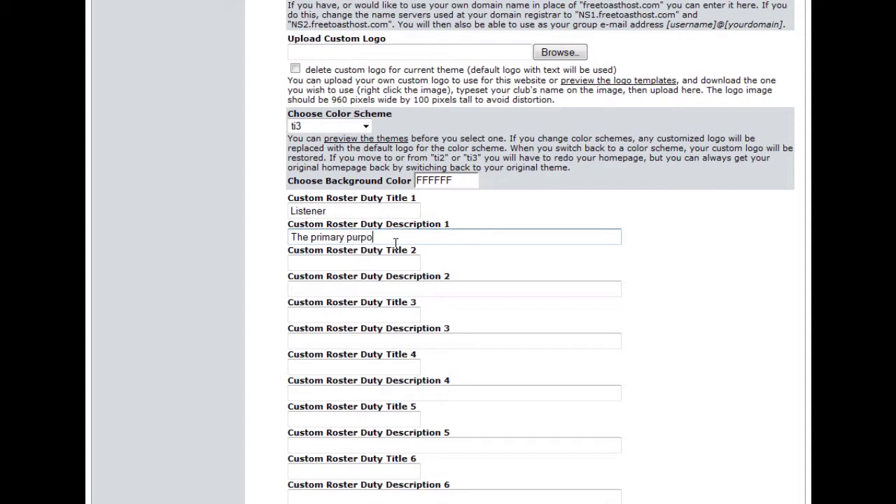
type("se of the listener is to s")
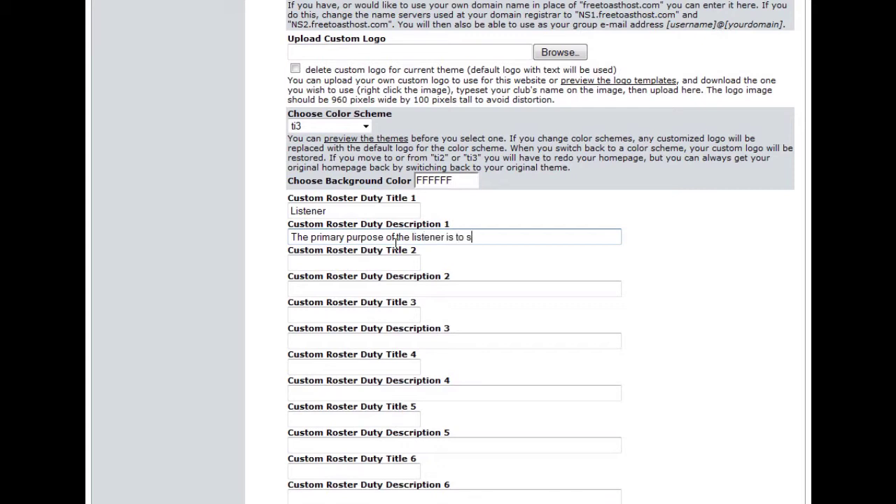
type("harpen observation skills.")
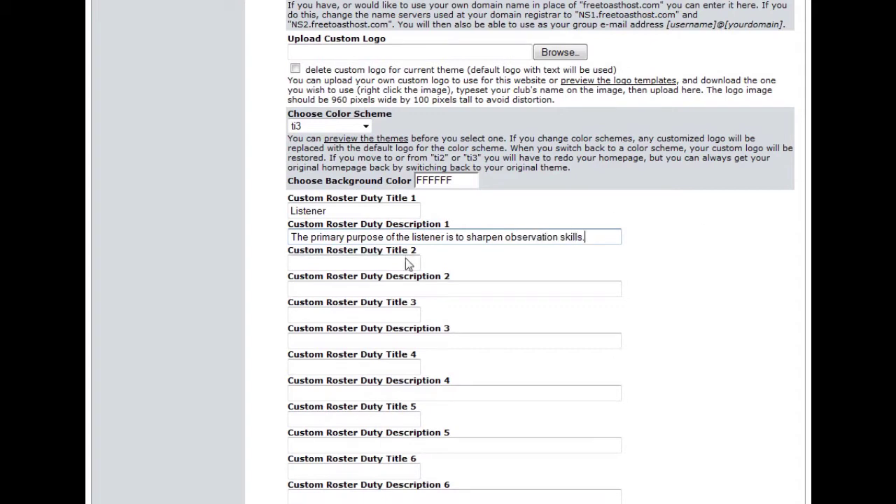
left_click(375, 287)
scroll(540, 251, "down", 3)
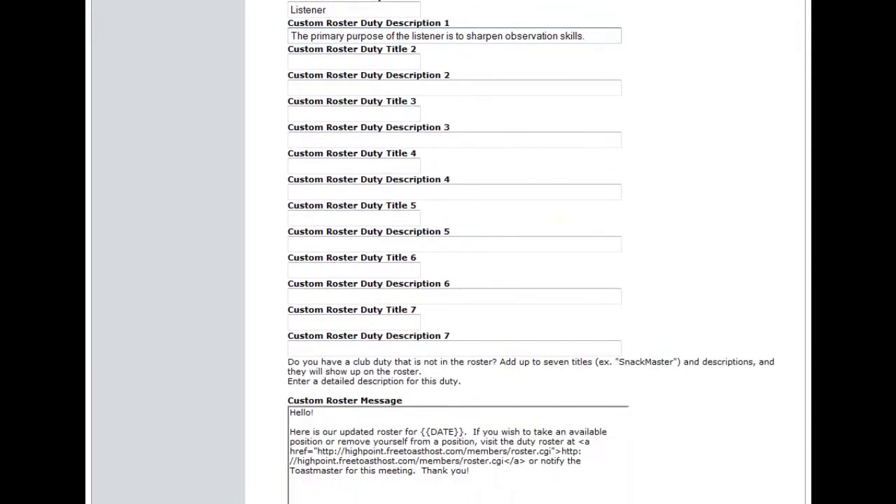
scroll(540, 252, "down", 8)
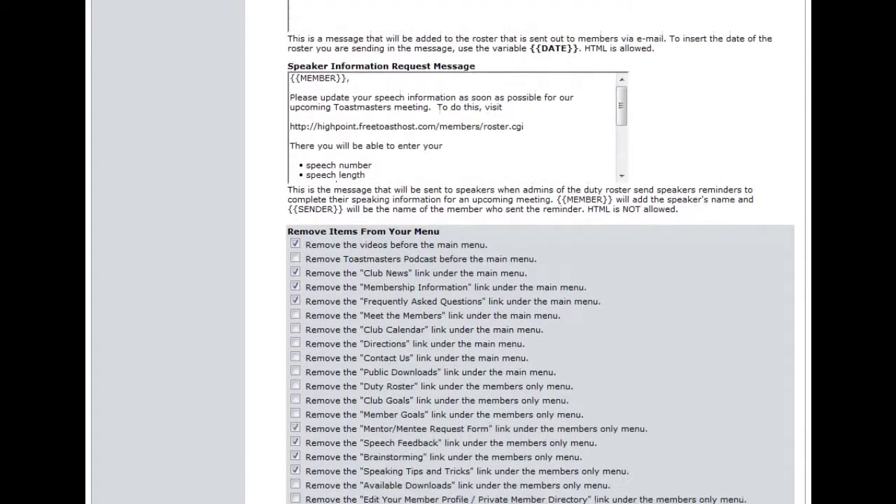
scroll(540, 252, "down", 4)
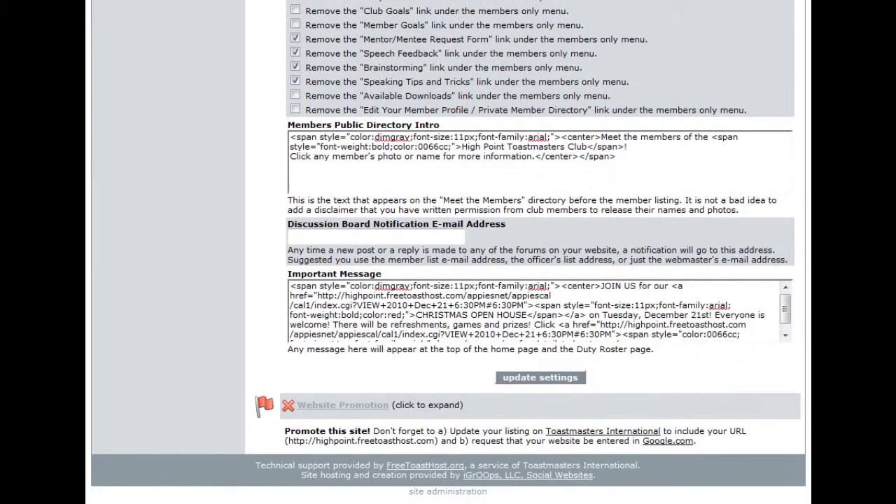
left_click(540, 378)
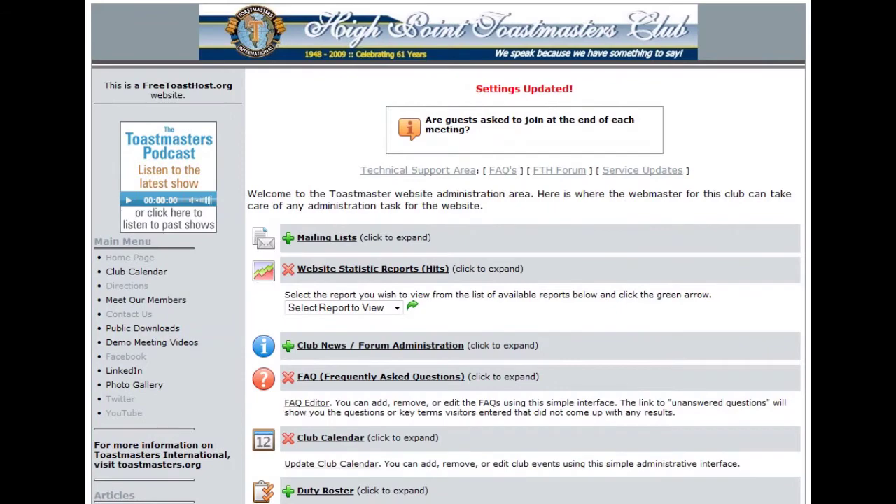
scroll(448, 252, "down", 10)
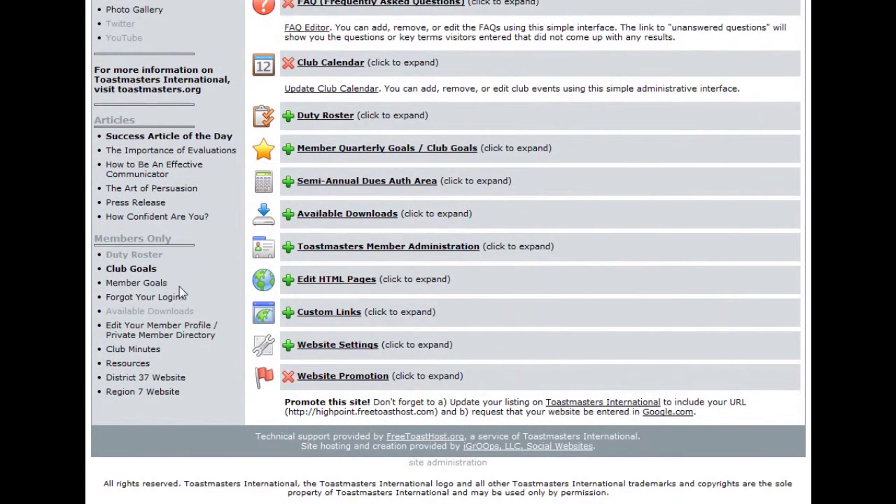
Step: Open the Duty Roster and highlight the new unassigned Listener role after Grammarian
left_click(124, 260)
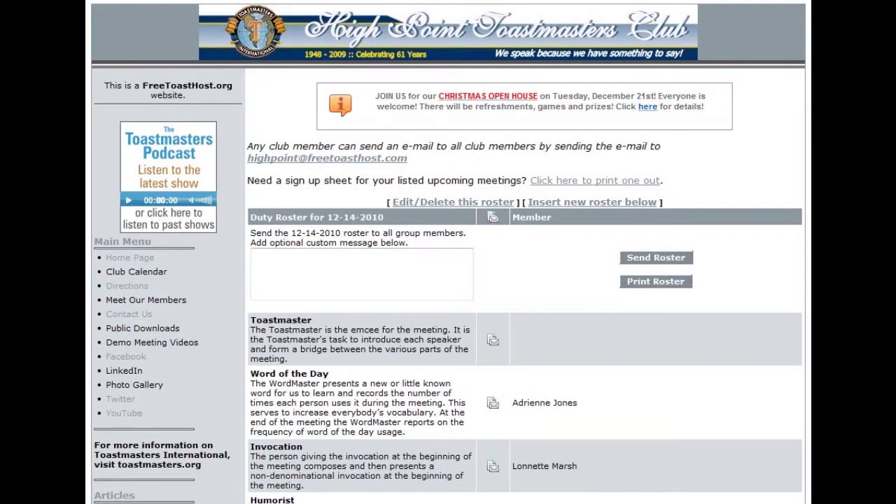
scroll(524, 280, "down", 10)
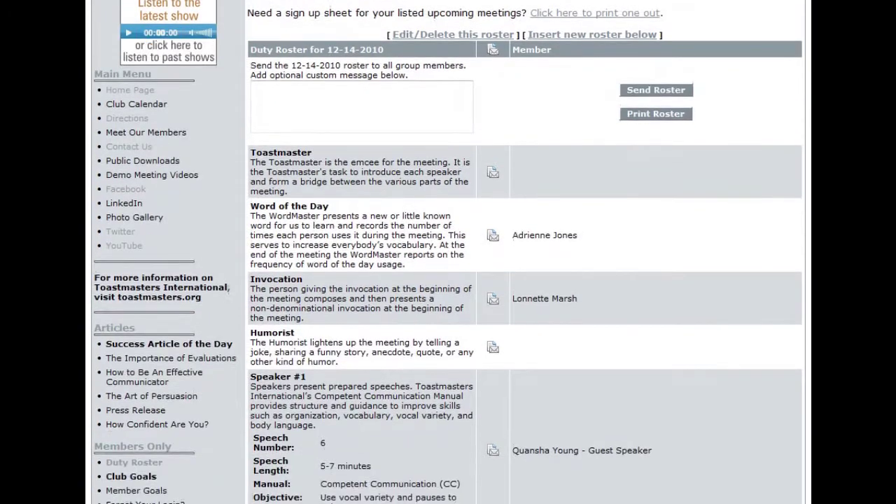
scroll(525, 251, "down", 4)
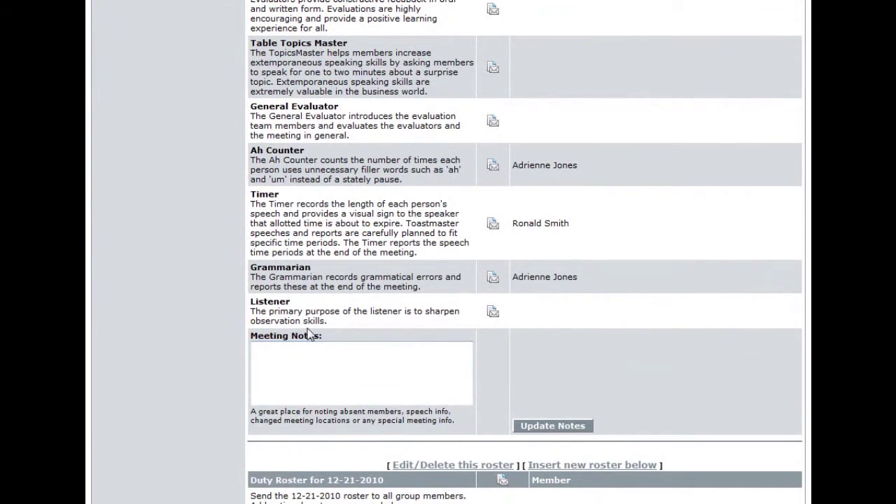
left_click_drag(250, 302, 290, 302)
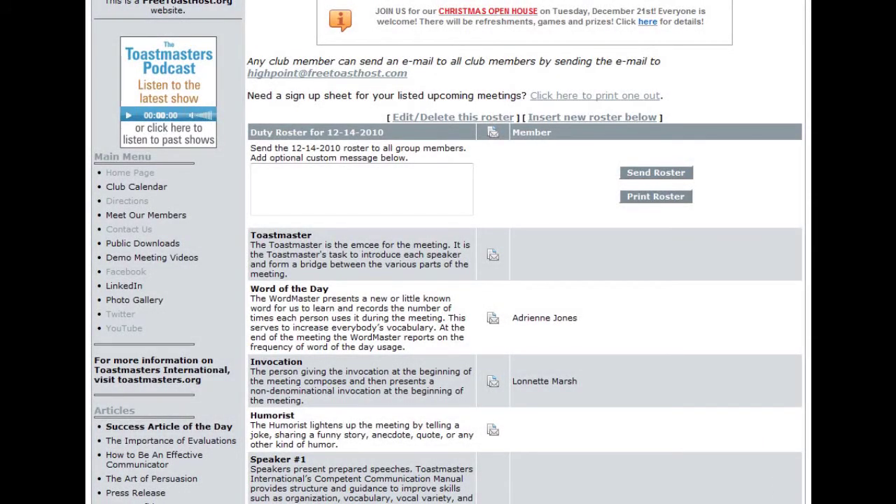
scroll(525, 280, "down", 9)
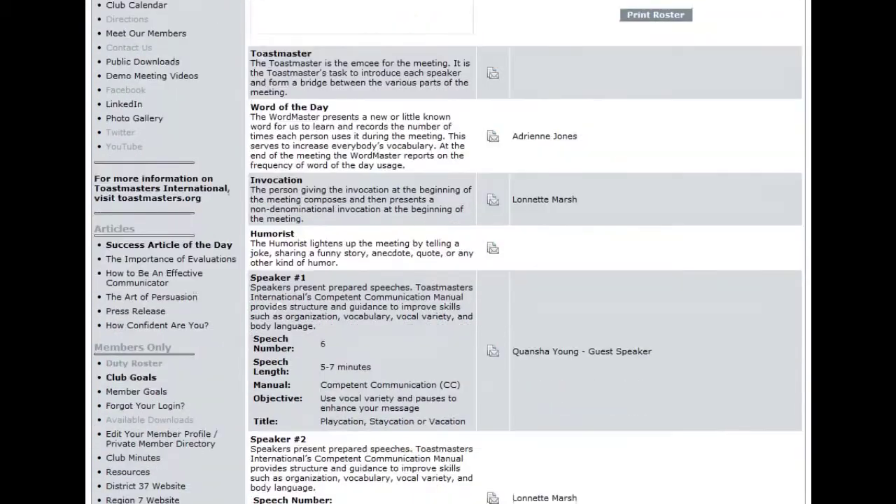
scroll(525, 280, "down", 7)
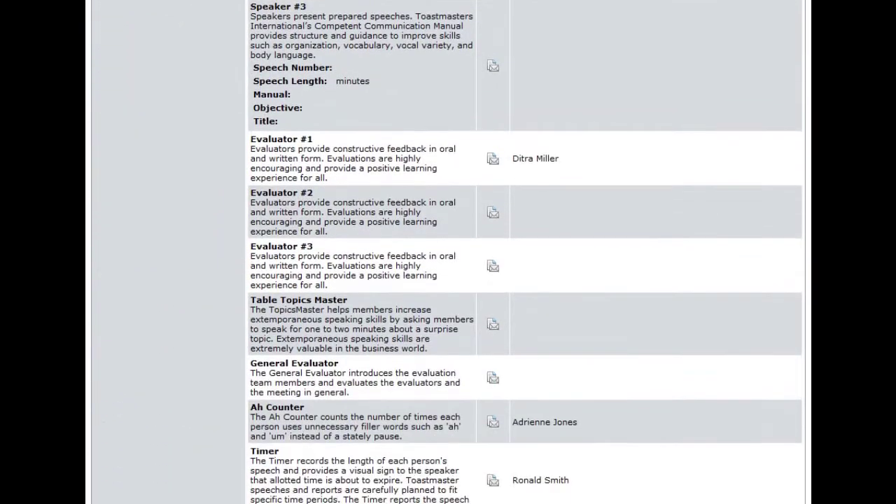
scroll(525, 280, "up", 1)
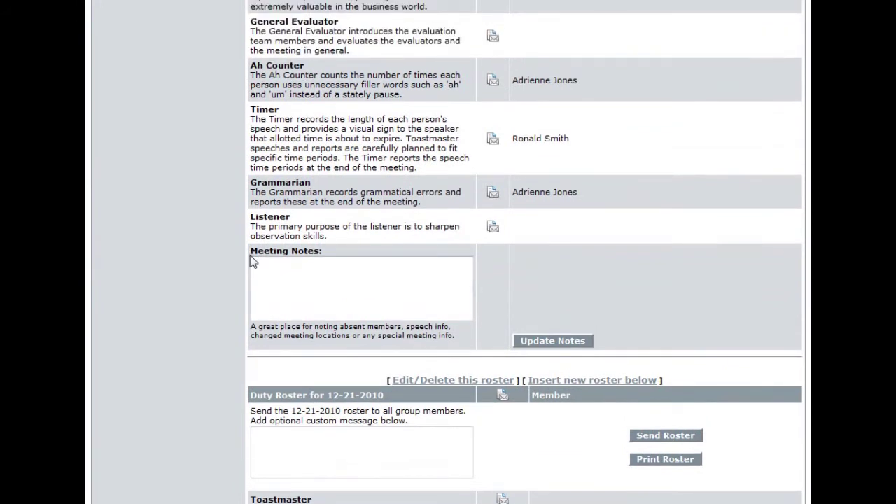
Step: Write the note 'Please, bring your Competent Leadership manual to the next meeting!' and save it with Update Notes
left_click(329, 282)
type("Please, bring ")
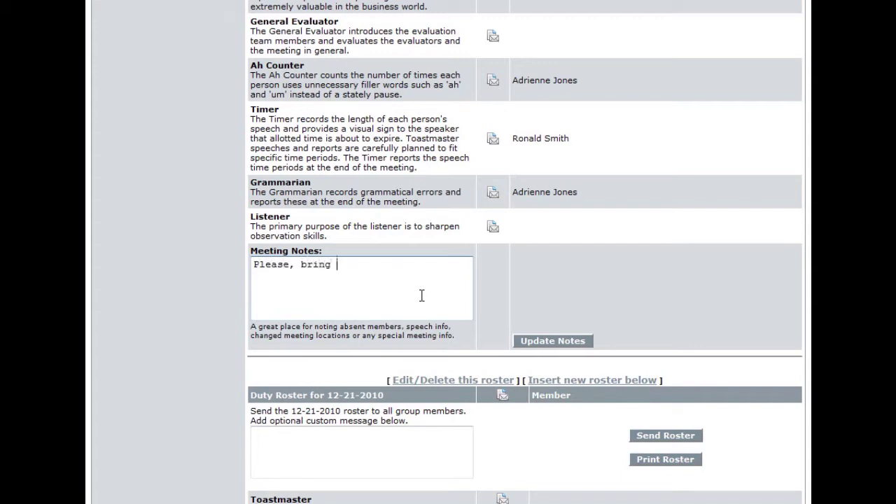
type("your Competent Leadser")
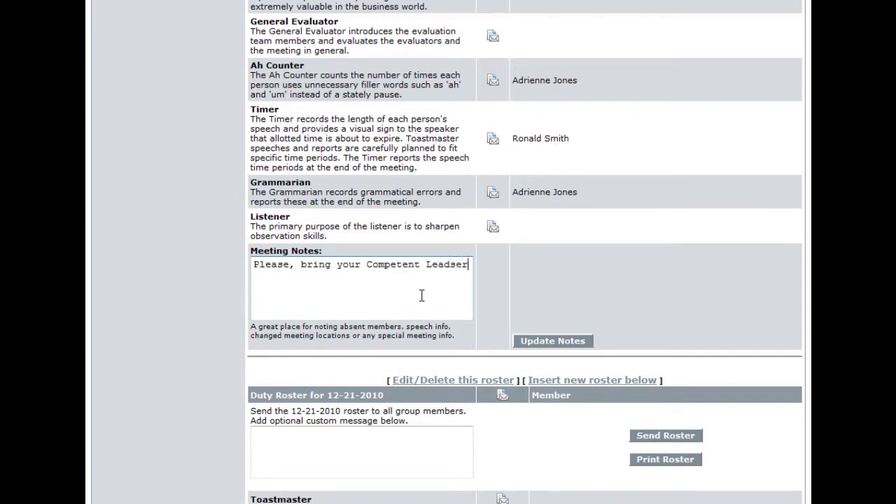
key("BackSpace")
key("BackSpace")
key("BackSpace")
type("ership m\\")
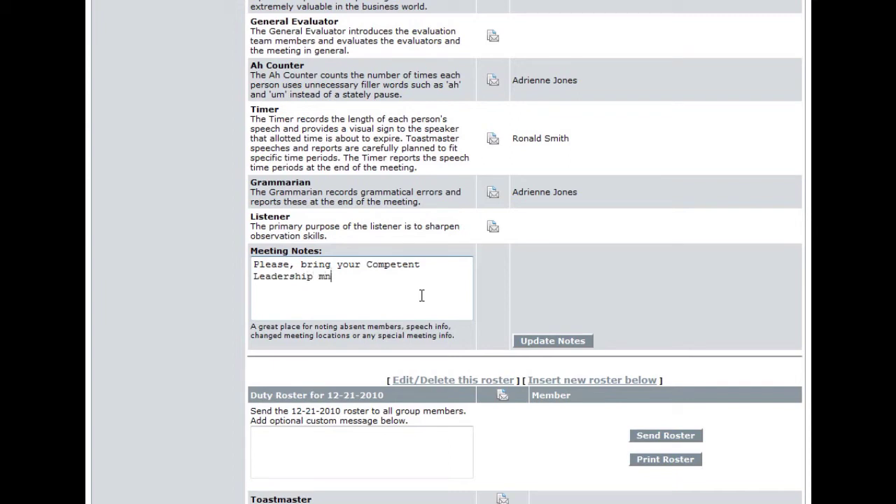
type("an")
key("BackSpace")
key("BackSpace")
key("BackSpace")
type("anual to the next meeting")
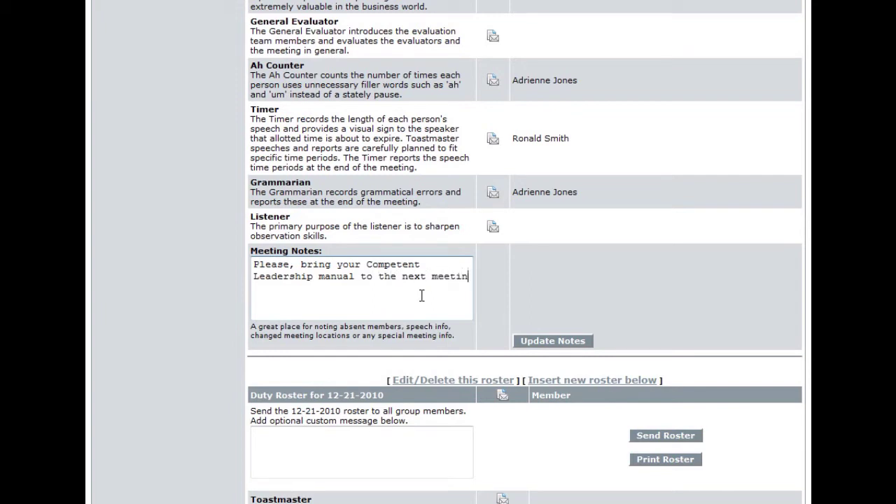
type("!")
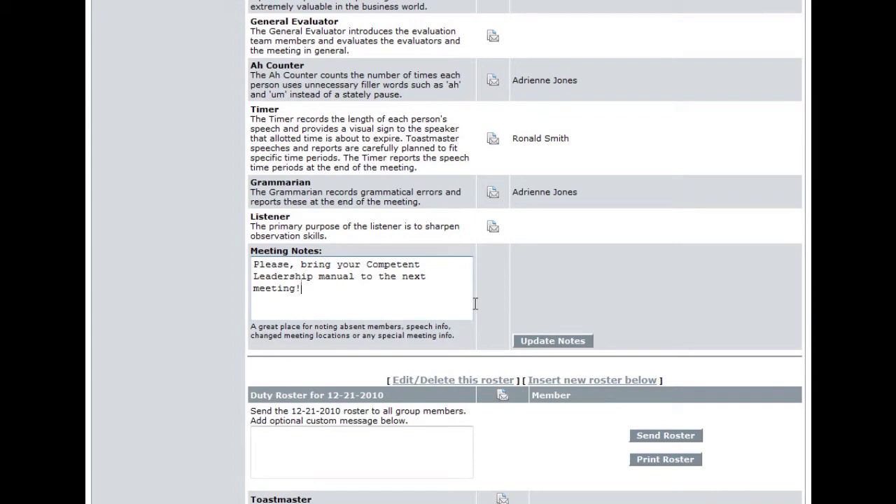
left_click(553, 341)
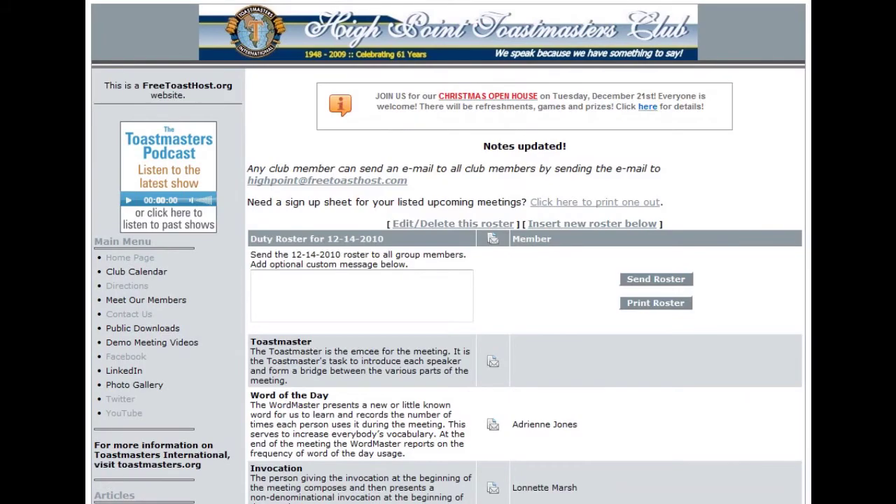
Step: Scroll to Meeting Notes and highlight the author's name prefixed to the saved note
scroll(448, 252, "down", 12)
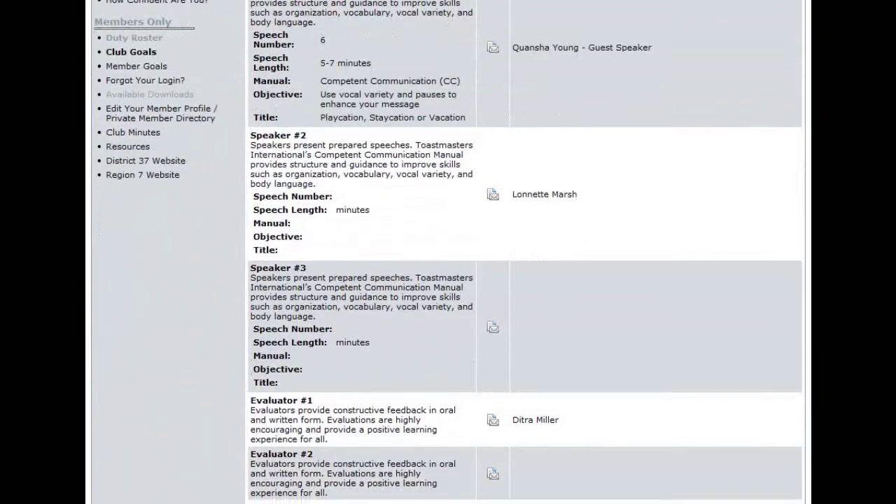
scroll(525, 252, "down", 7)
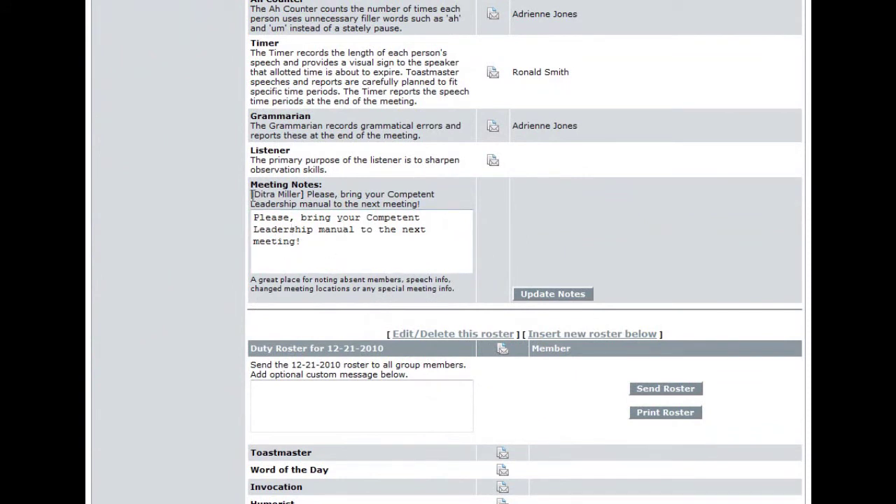
left_click_drag(254, 195, 302, 197)
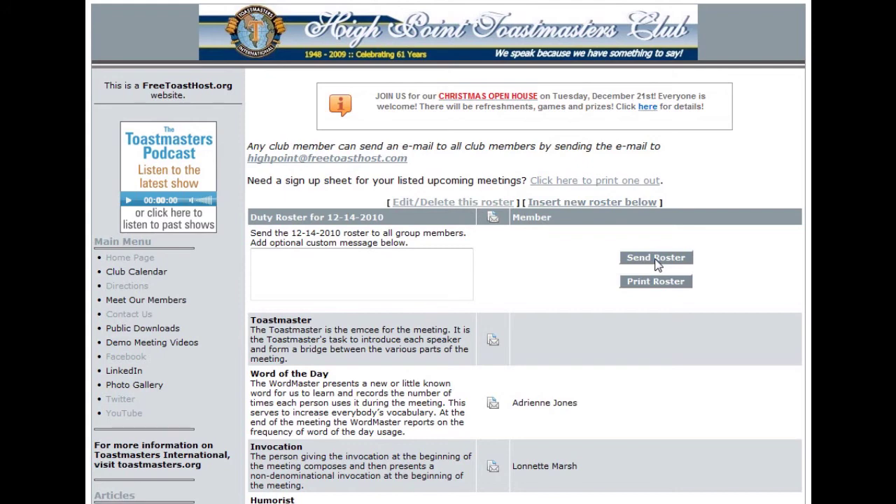
left_click(329, 268)
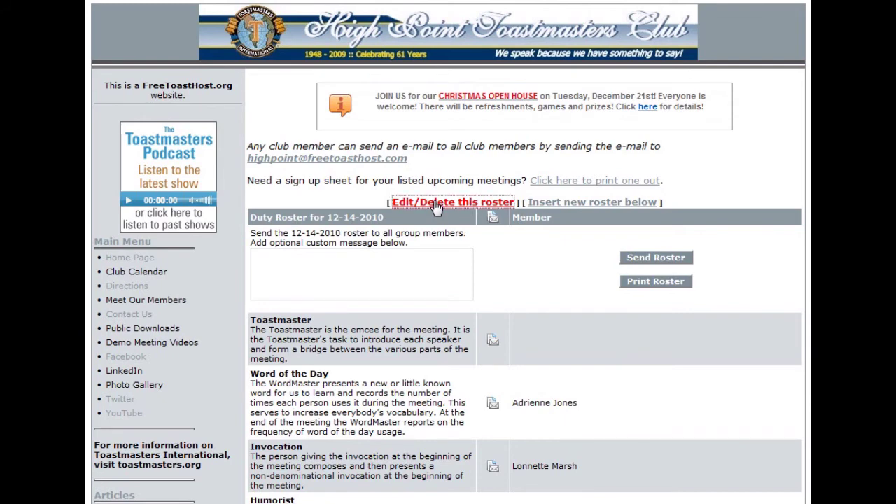
left_click(437, 207)
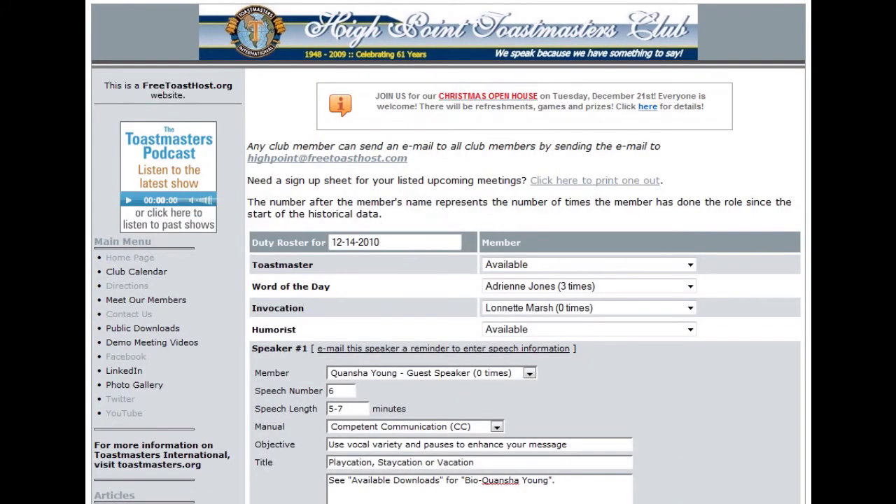
scroll(448, 252, "down", 5)
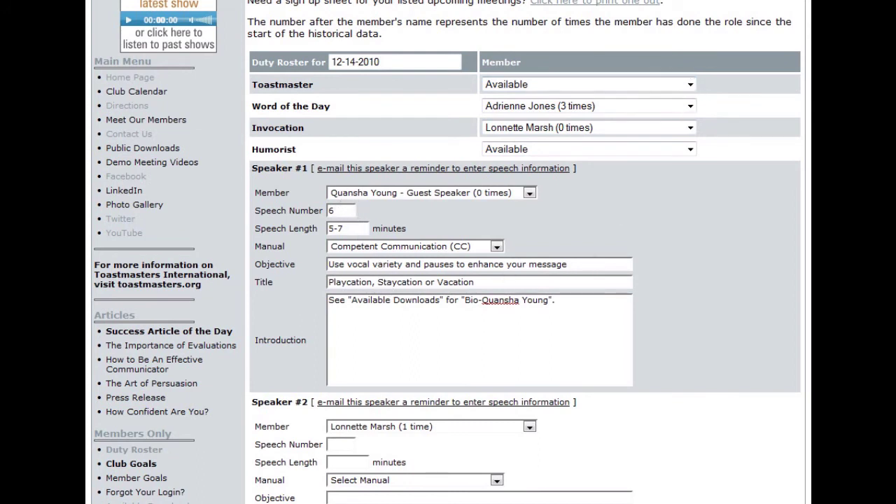
scroll(525, 280, "down", 15)
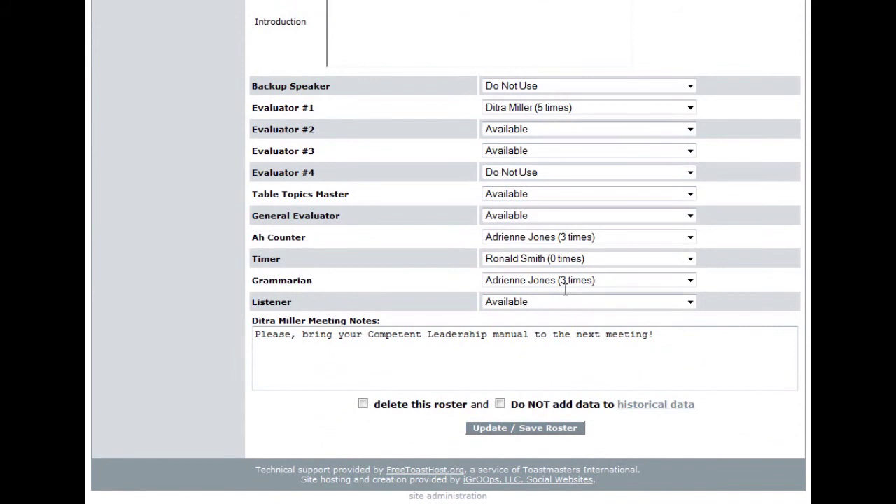
left_click(525, 430)
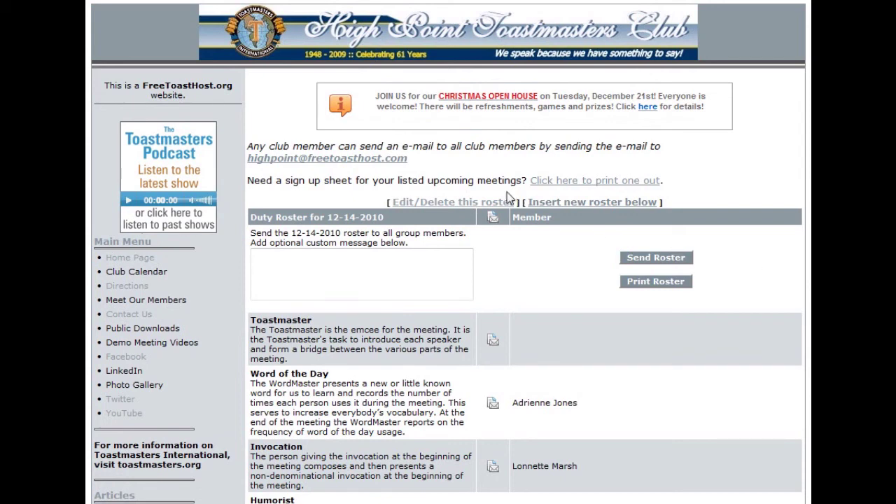
Step: Open the 12-14-2010 roster's Edit/Delete form and tick 'delete this roster'
left_click(453, 203)
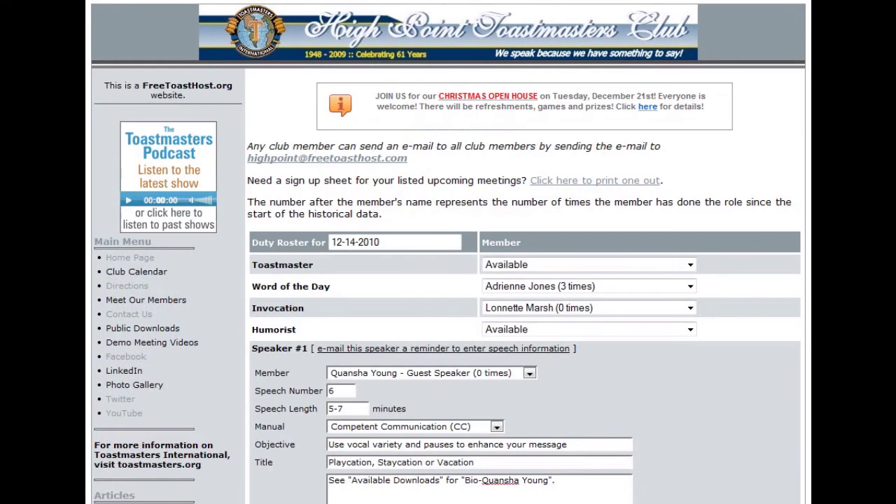
scroll(570, 476, "down", 15)
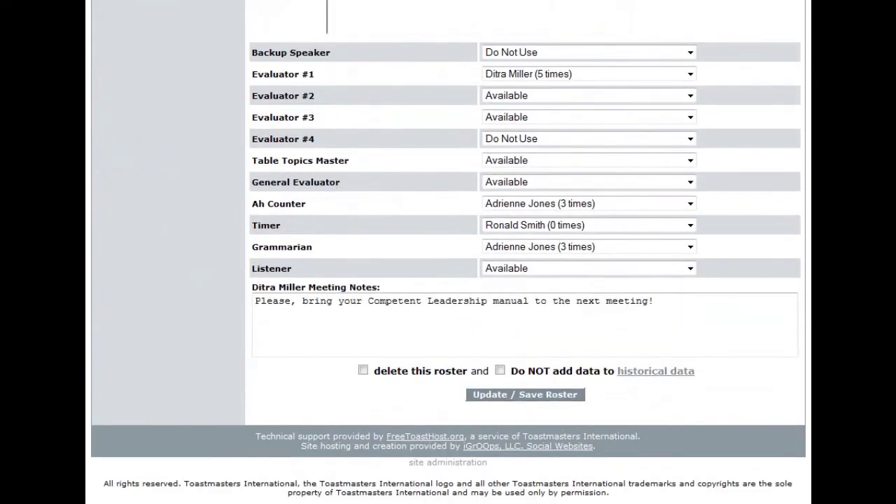
left_click(362, 371)
left_click(363, 370)
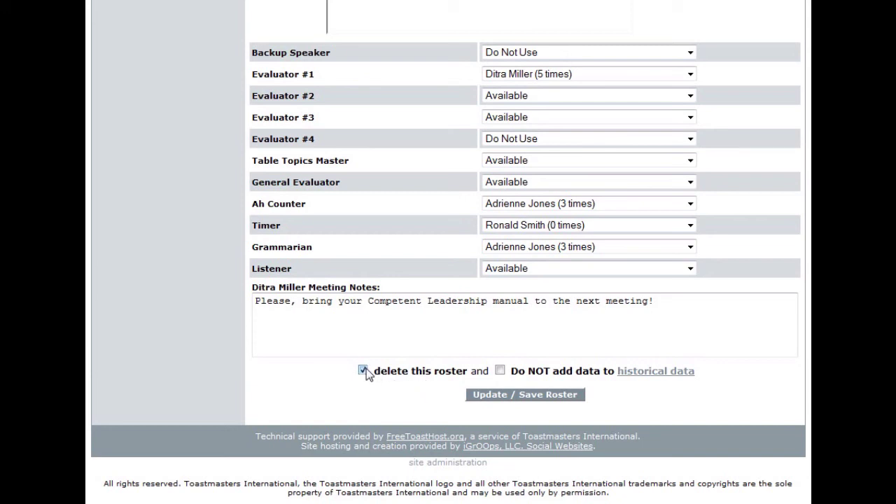